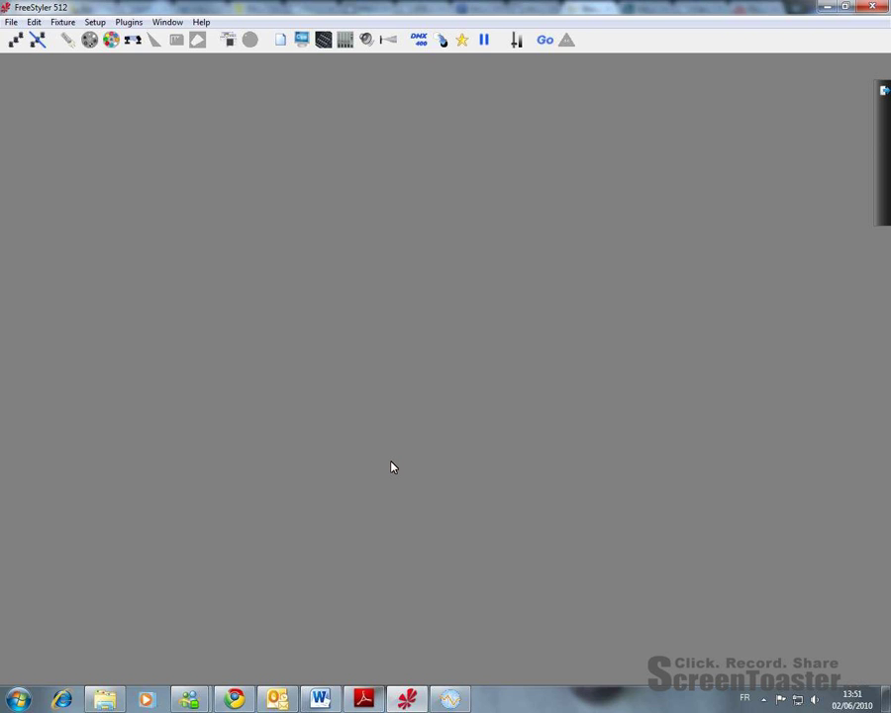
# View the program's version and copyright information, and close it
pyautogui.click(201, 21)
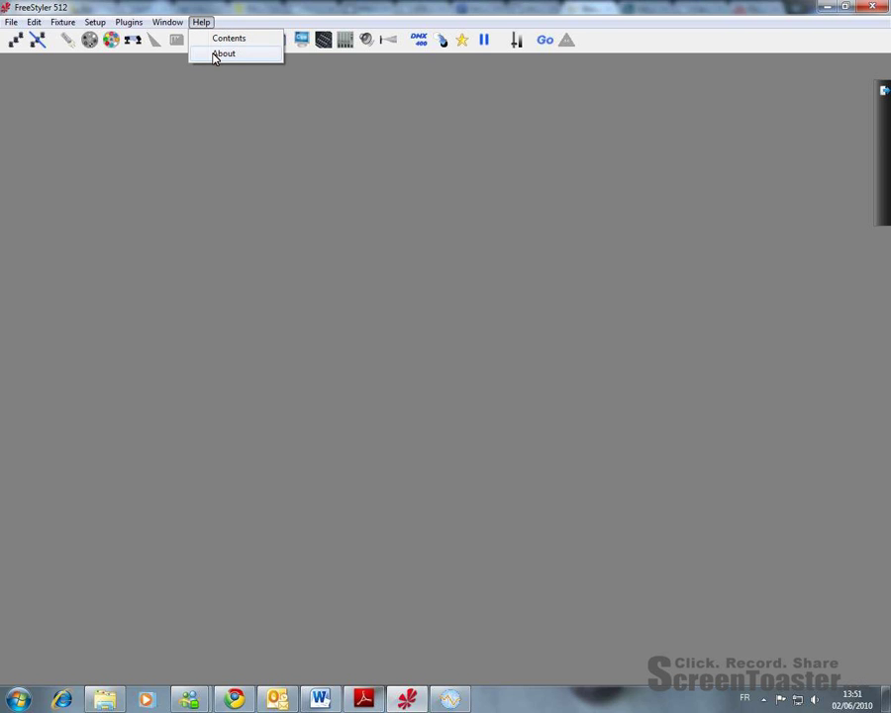
pyautogui.click(222, 53)
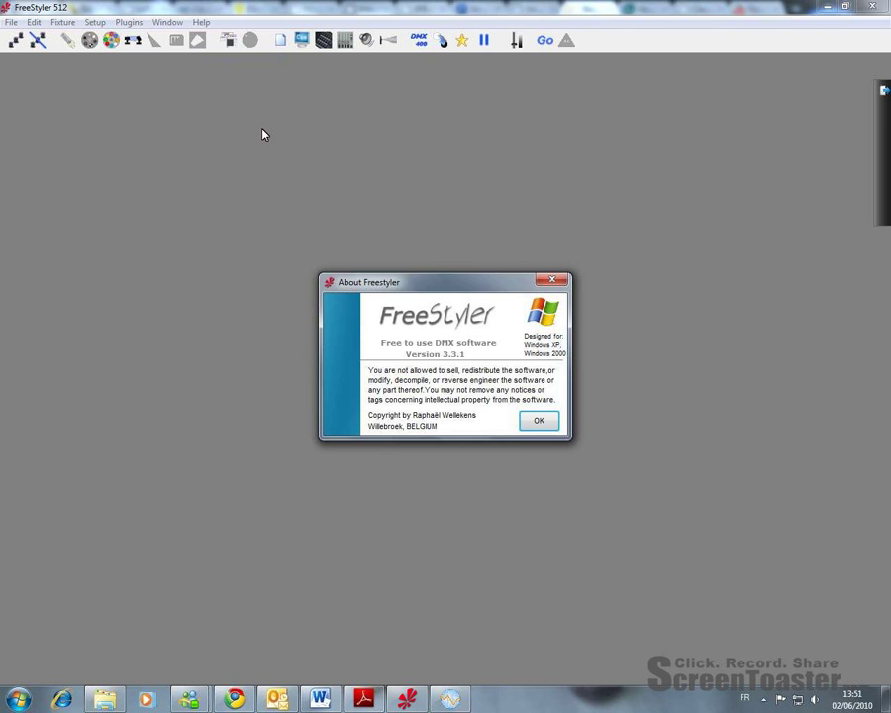
pyautogui.click(544, 423)
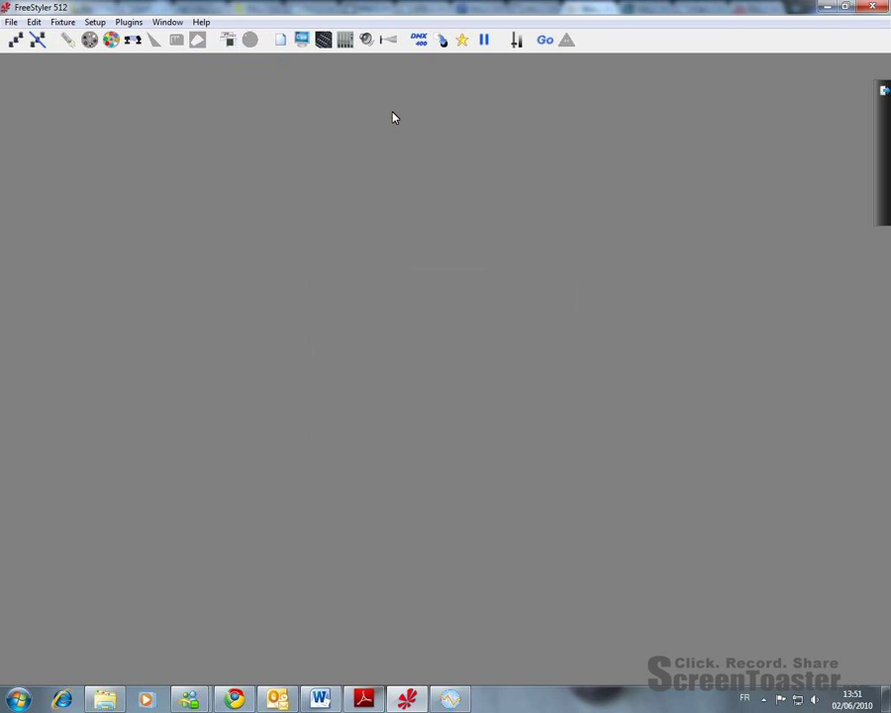
# Open the fixture add/remove setup and browse the manufacturer folders, collapsing BIG DIPPER and examining the models under GHOST
pyautogui.click(94, 24)
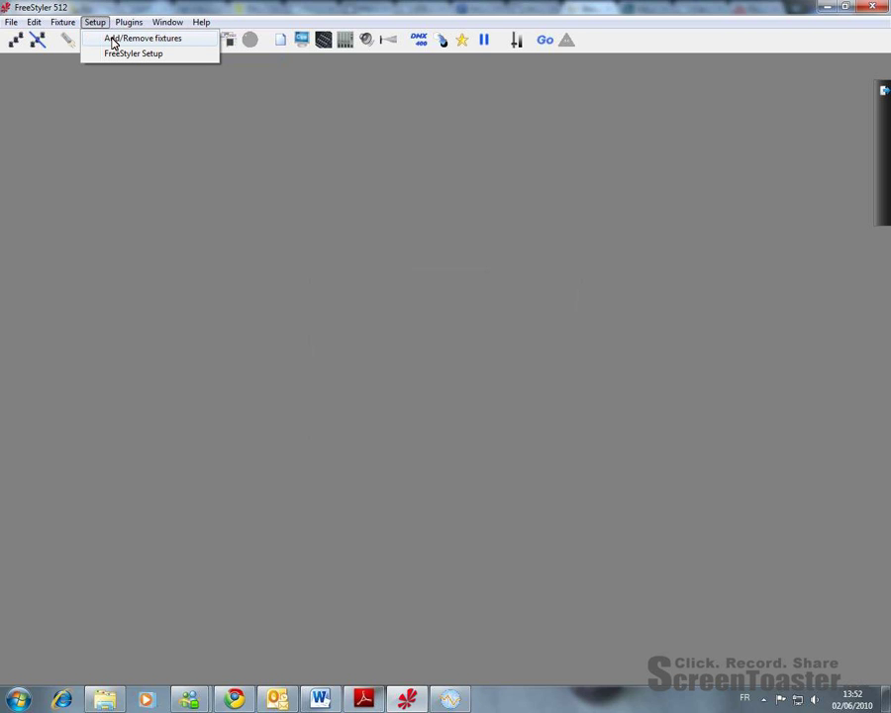
pyautogui.click(113, 41)
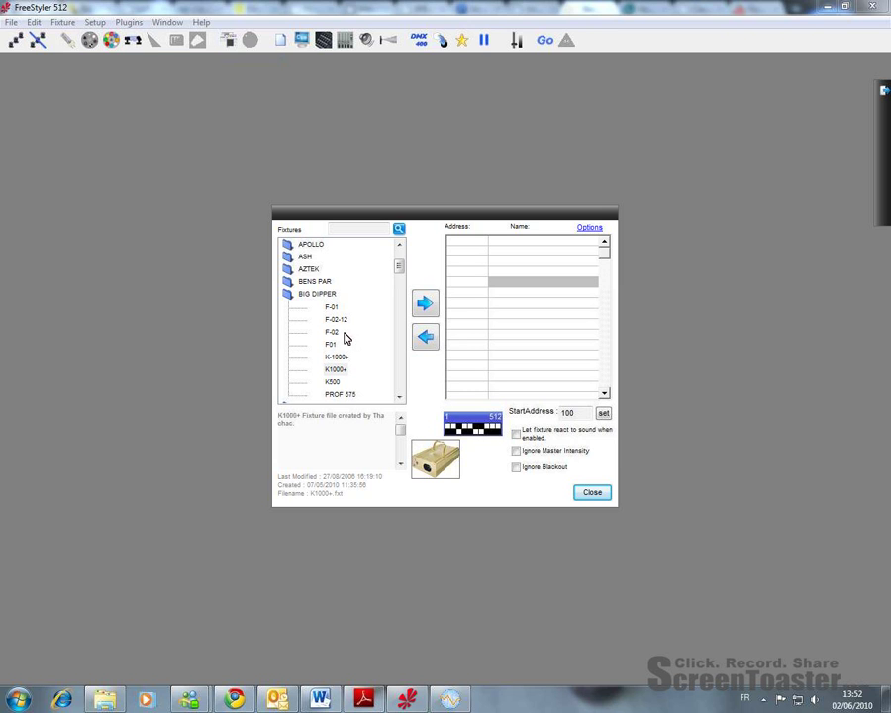
pyautogui.doubleClick(324, 297)
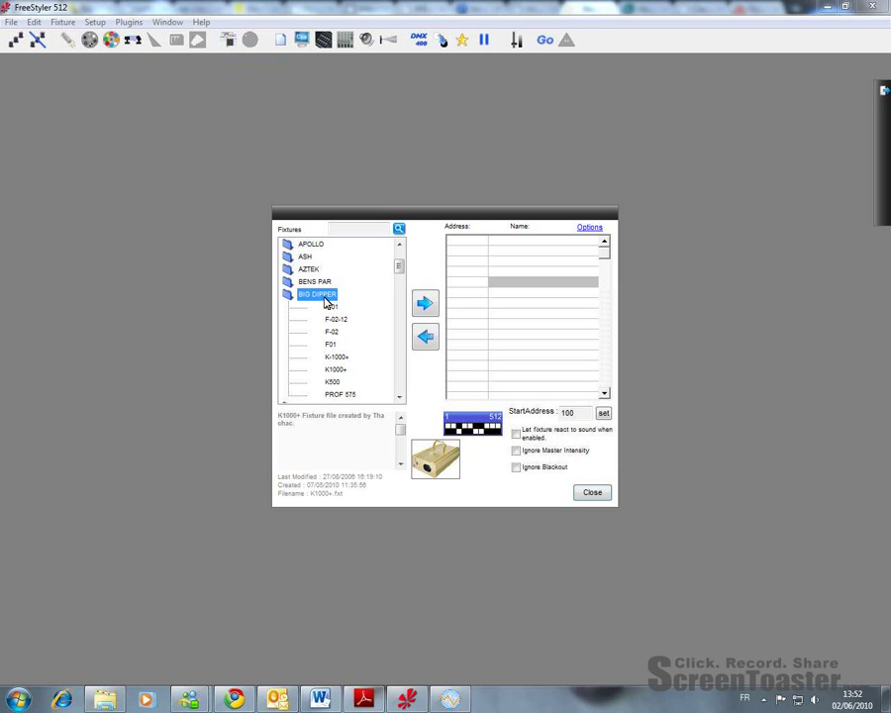
pyautogui.scroll(3, 361, 314)
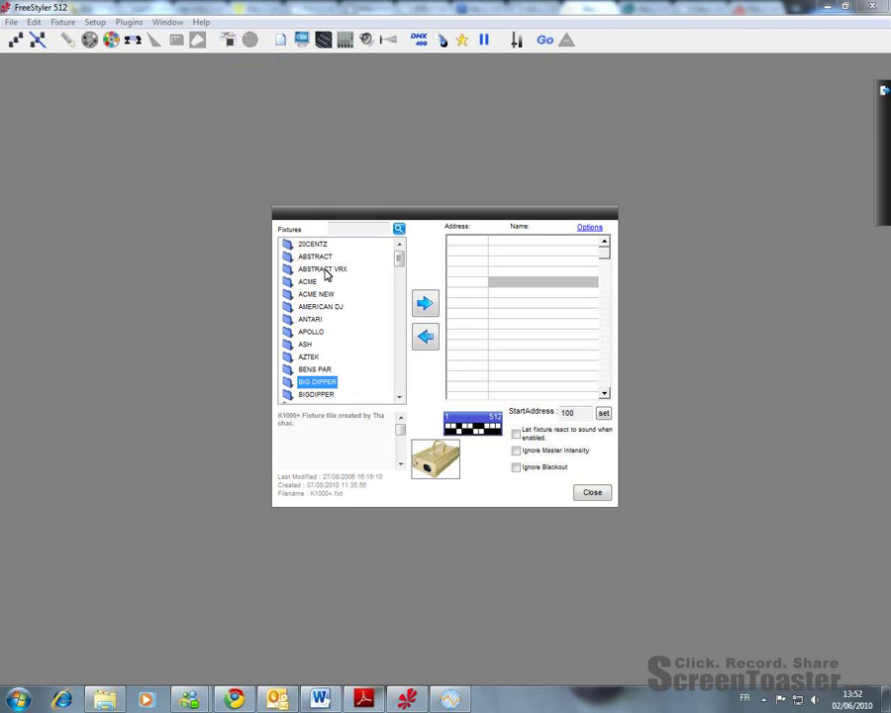
pyautogui.scroll(-12, 327, 307)
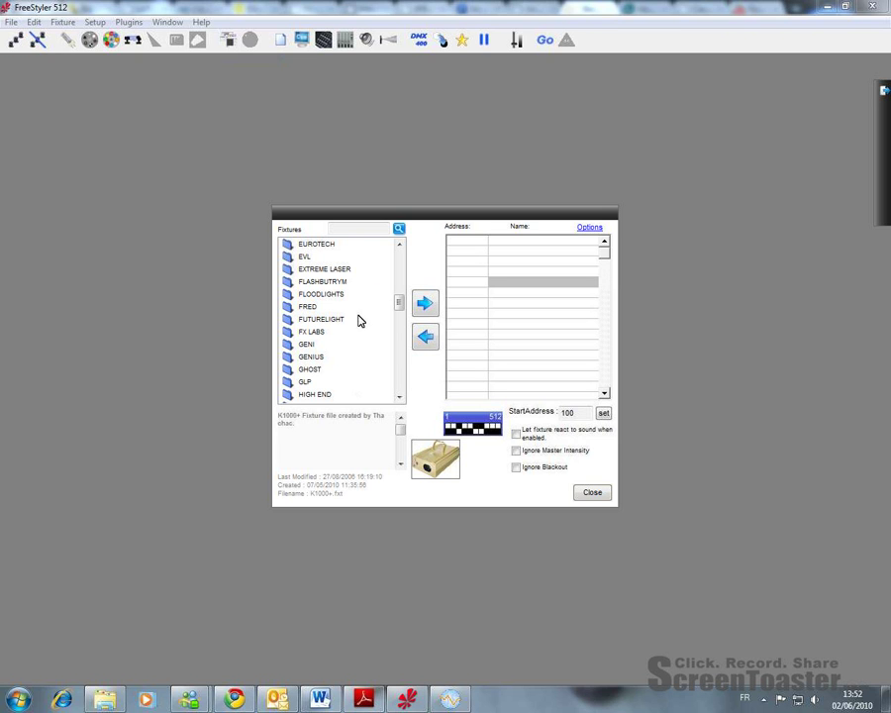
pyautogui.click(319, 371)
pyautogui.doubleClick(319, 371)
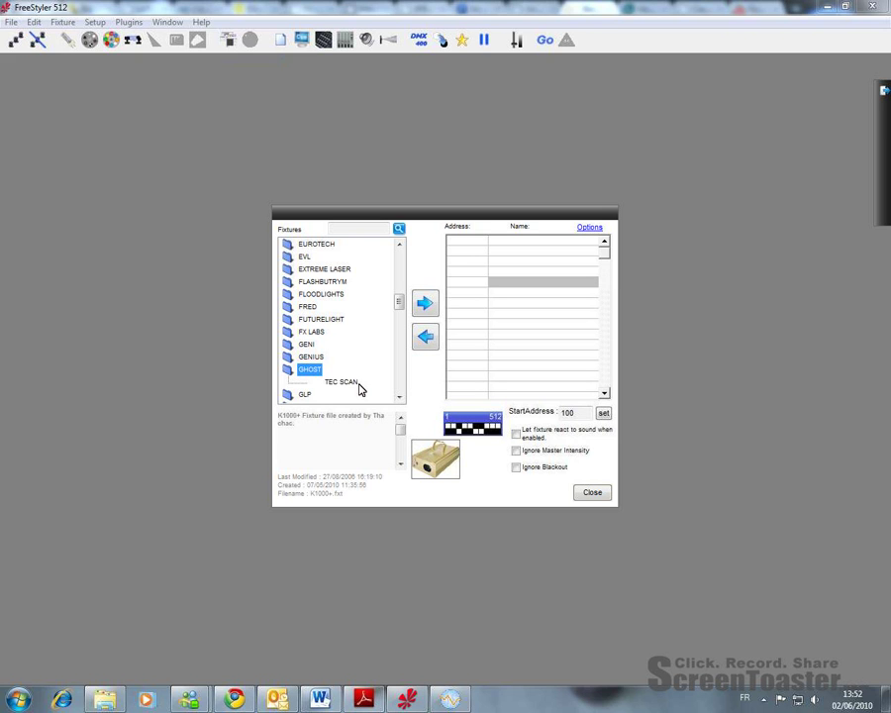
pyautogui.doubleClick(310, 373)
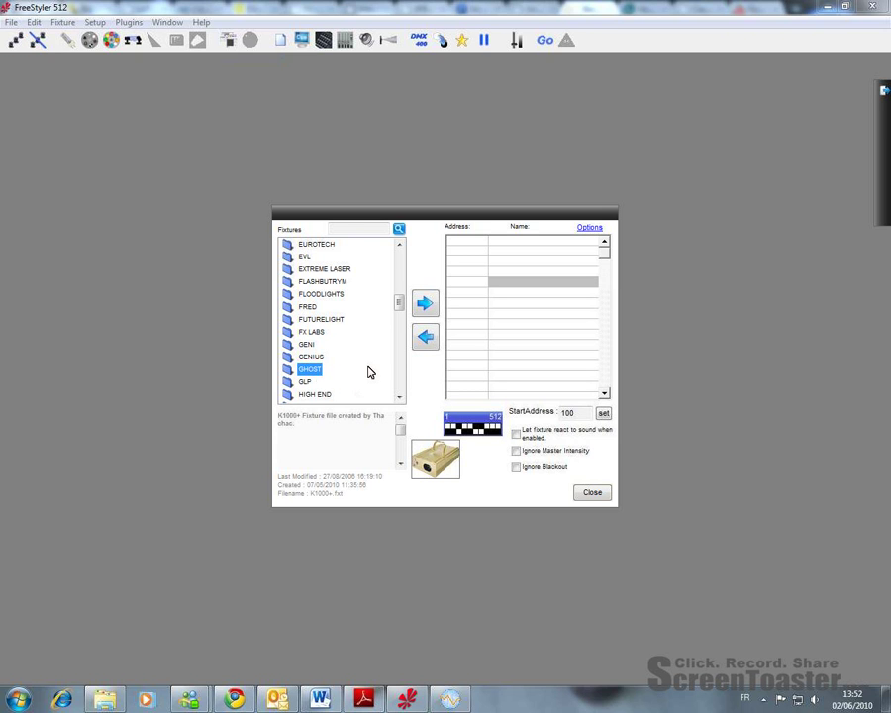
pyautogui.scroll(-3, 368, 371)
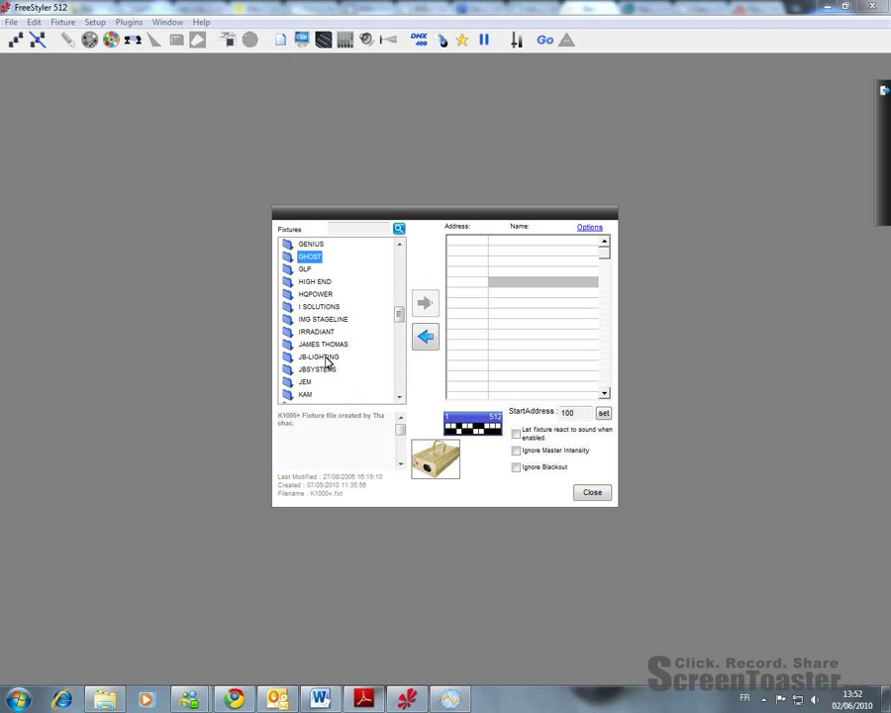
pyautogui.scroll(3, 404, 268)
pyautogui.scroll(5, 401, 282)
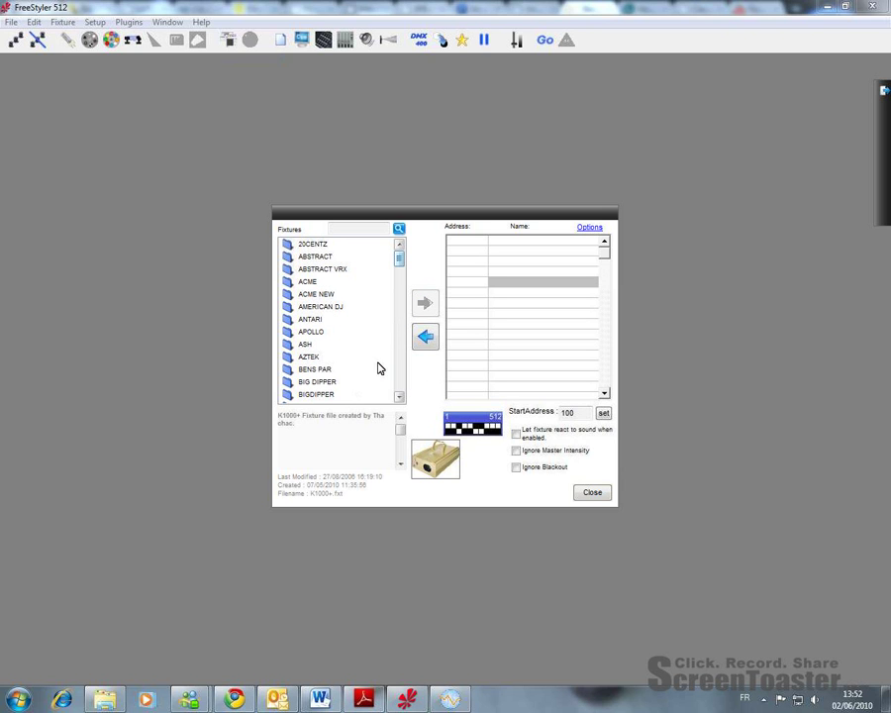
# Add one BLEUBELL68 fixture from the BIGDIPPER folder at row 1 with start address 1 and automatic addressing
pyautogui.doubleClick(333, 394)
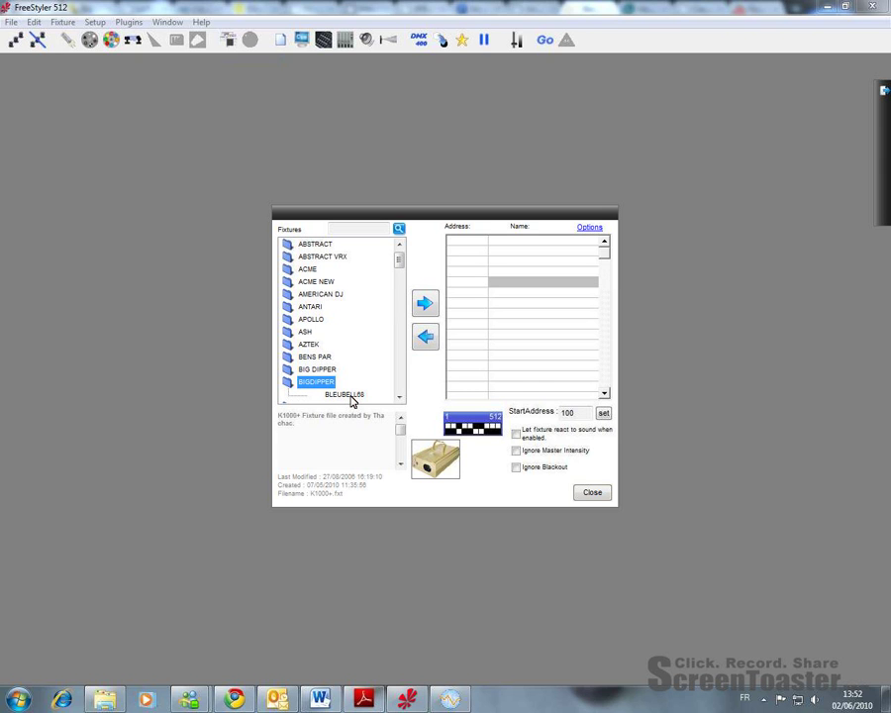
pyautogui.click(350, 395)
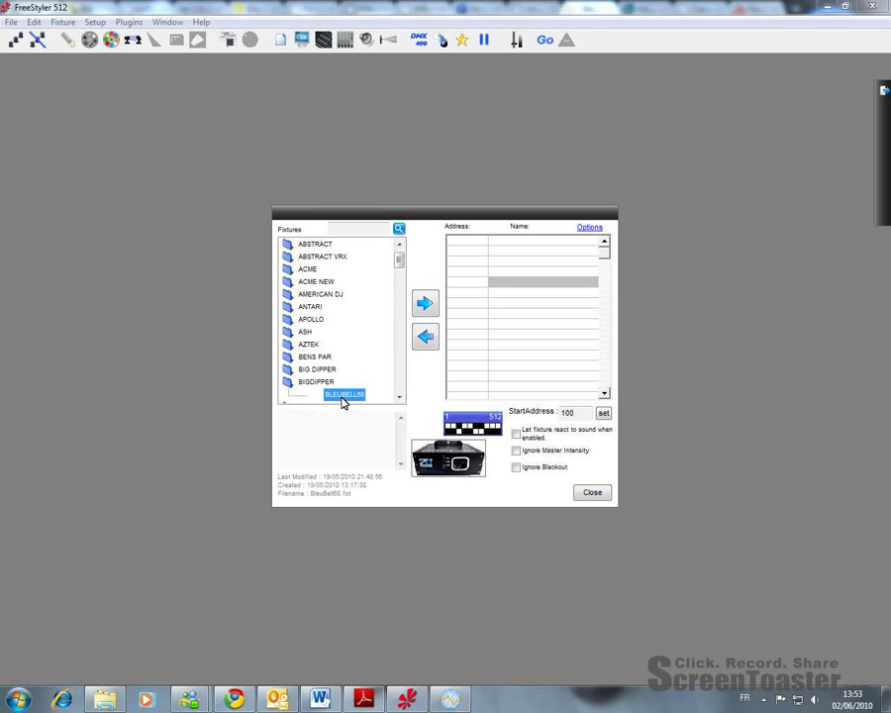
pyautogui.click(424, 306)
pyautogui.click(501, 331)
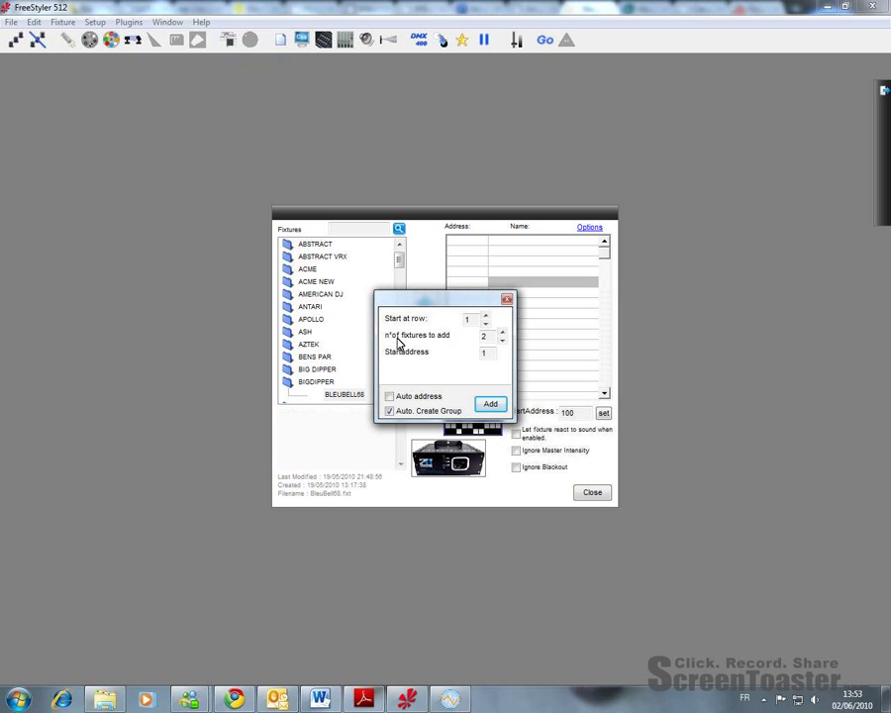
pyautogui.click(502, 341)
pyautogui.click(389, 397)
pyautogui.click(403, 414)
pyautogui.click(494, 407)
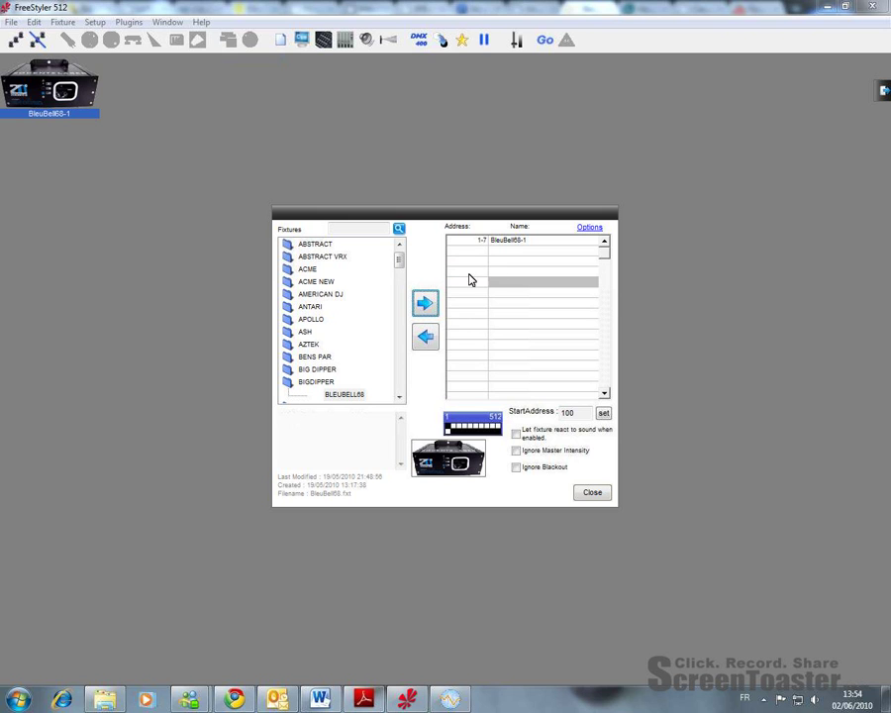
# Select the MAC250 model in the MARTIN folder of the fixture library
pyautogui.click(400, 398)
pyautogui.click(400, 398)
pyautogui.click(400, 398)
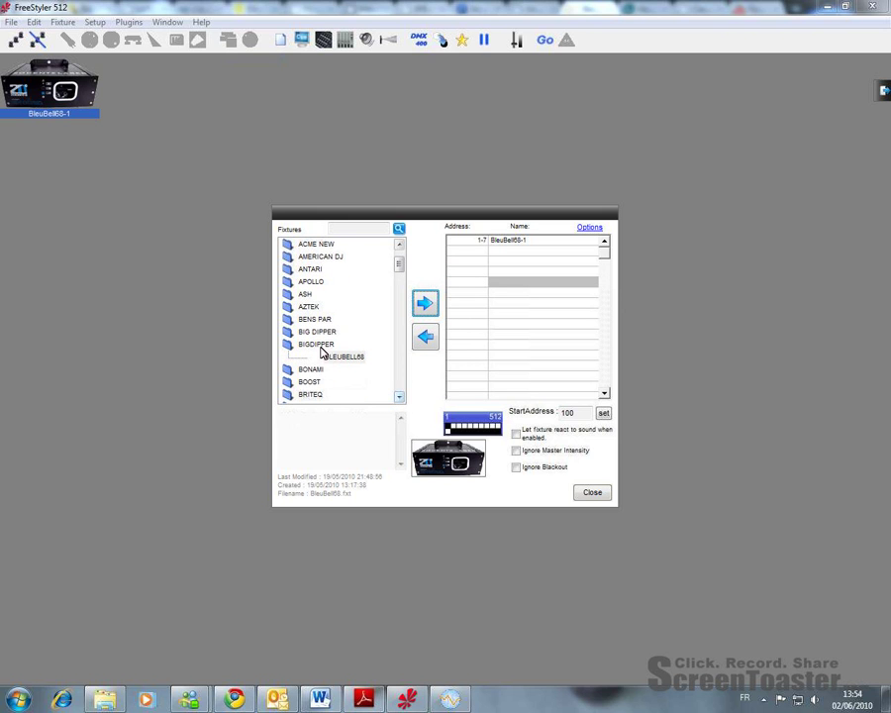
pyautogui.click(336, 345)
pyautogui.scroll(-8, 334, 375)
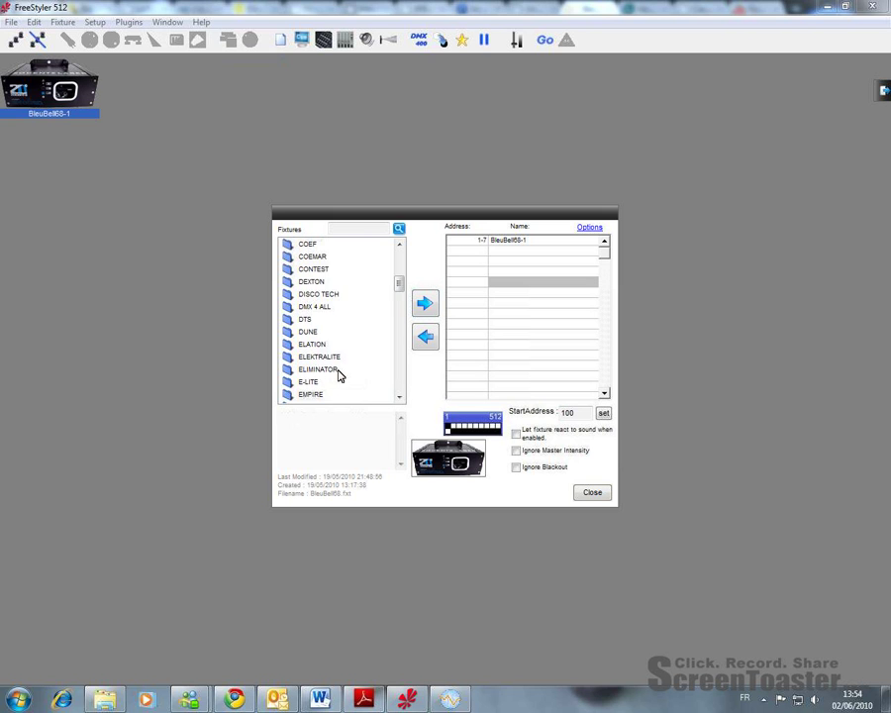
pyautogui.scroll(-8, 338, 371)
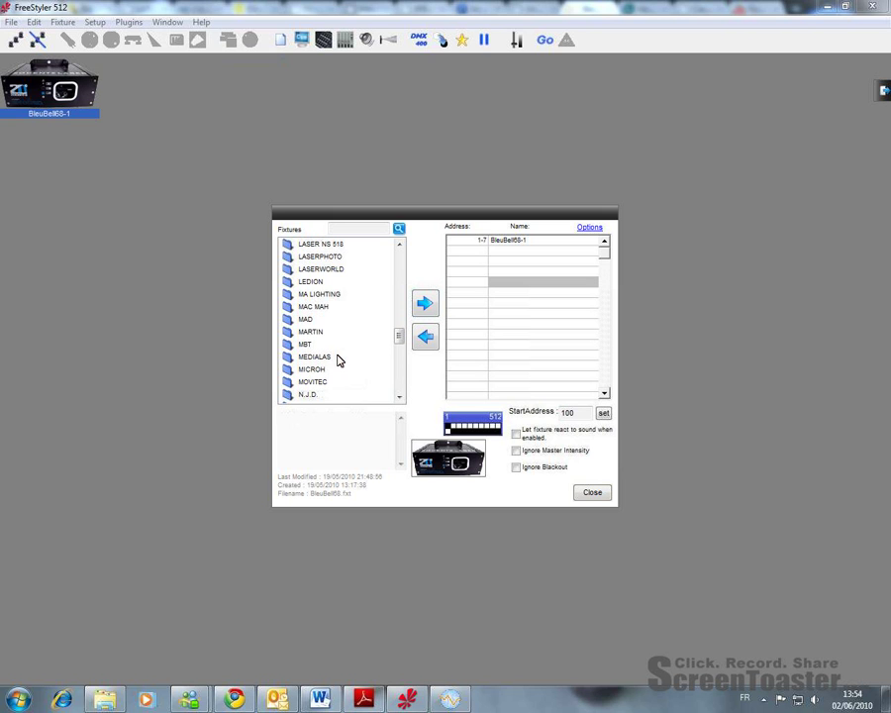
pyautogui.doubleClick(310, 334)
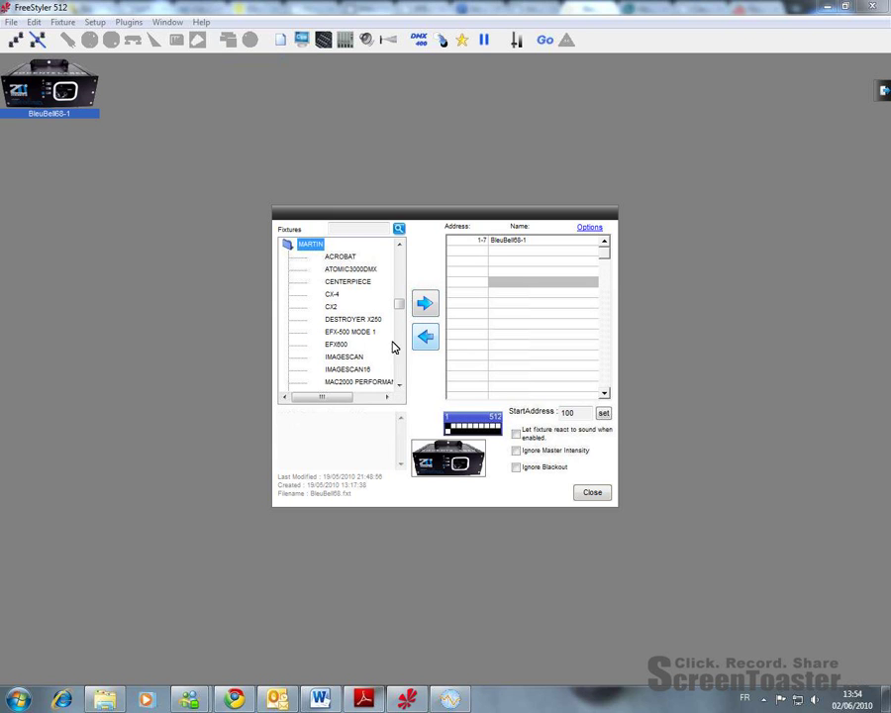
pyautogui.scroll(-3, 343, 311)
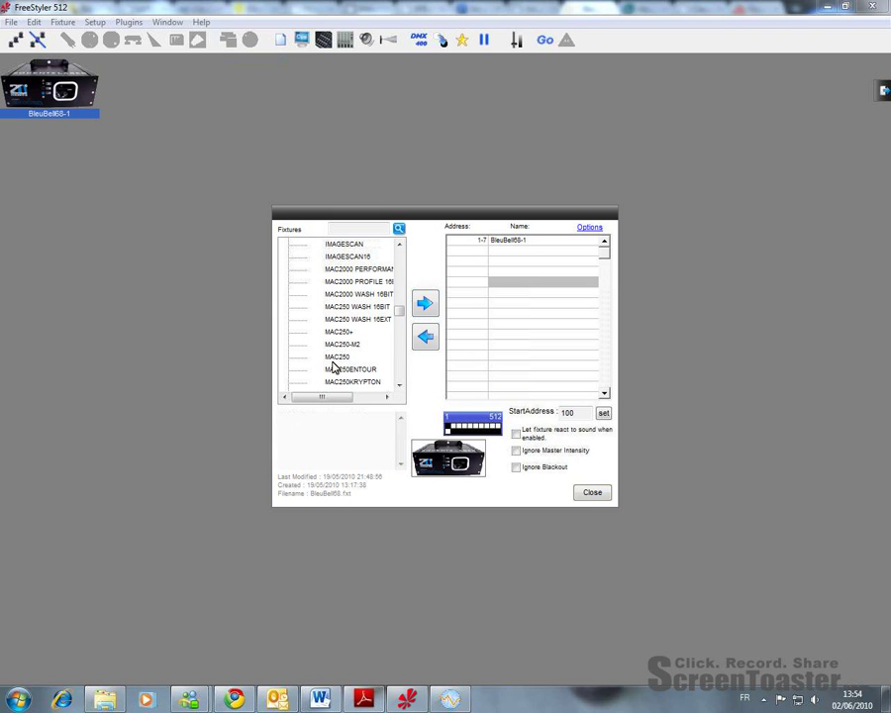
pyautogui.click(336, 357)
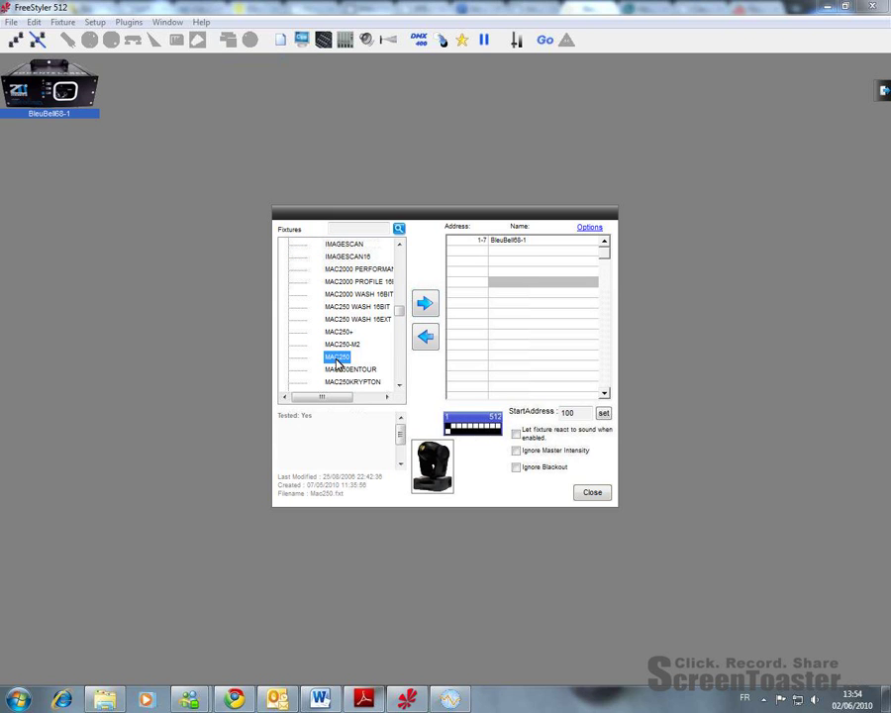
# Add four MAC250 fixtures starting at row 2 with automatic addressing turned off
pyautogui.click(421, 307)
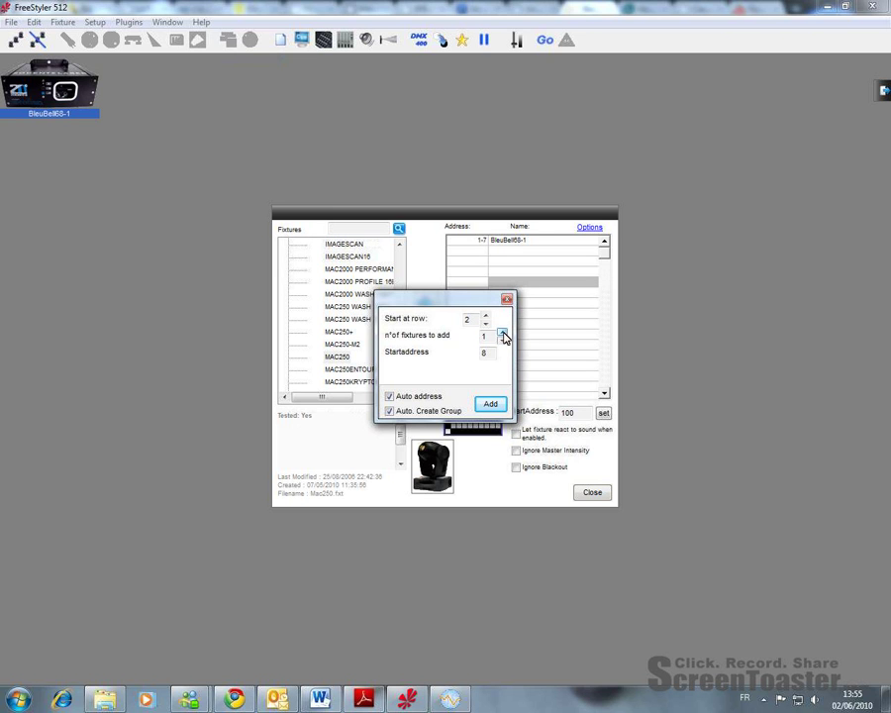
pyautogui.click(503, 333)
pyautogui.click(503, 334)
pyautogui.click(503, 333)
pyautogui.click(392, 396)
pyautogui.click(489, 407)
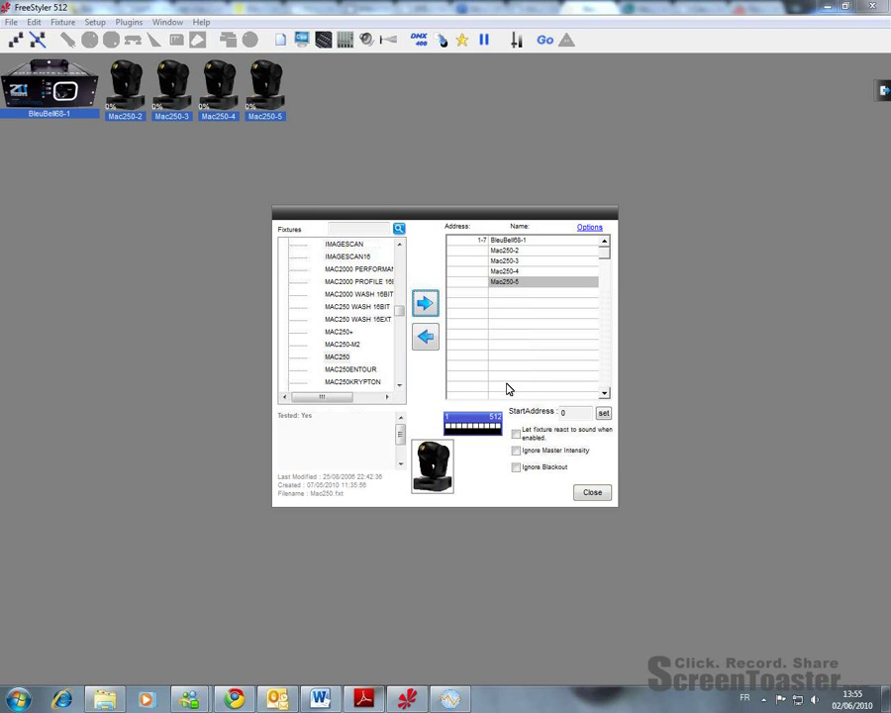
# Set the start address of Mac250-2 to 10 and of Mac250-3 to 21
pyautogui.click(505, 253)
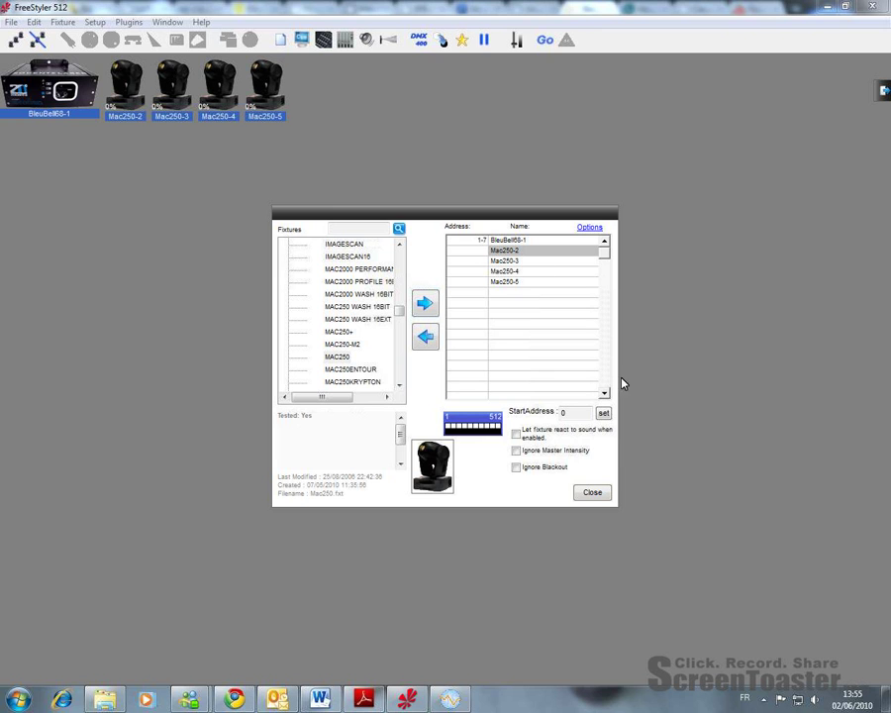
pyautogui.doubleClick(576, 413)
pyautogui.write('10')
pyautogui.click(602, 413)
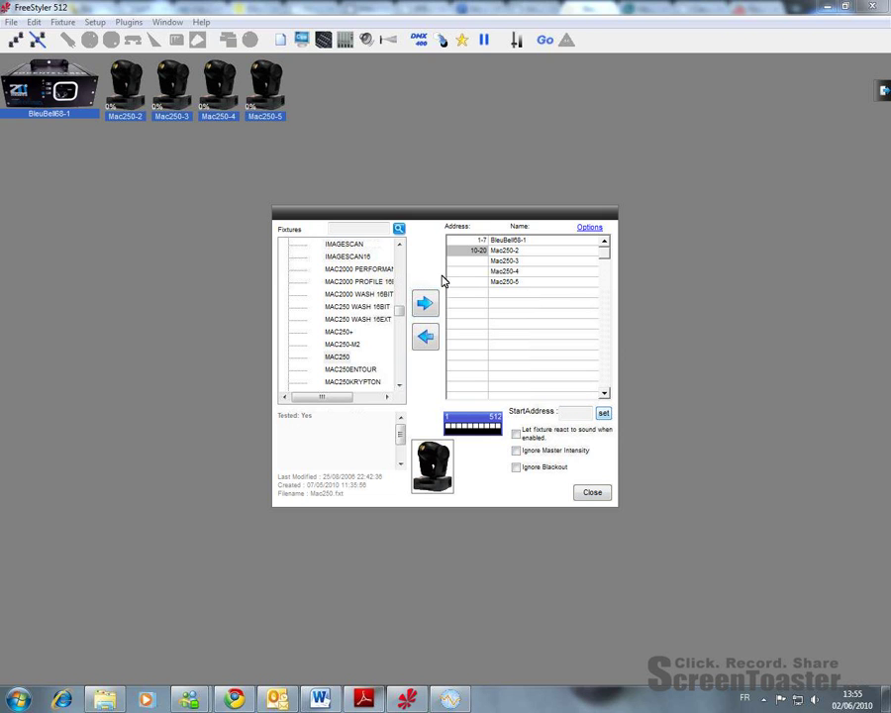
pyautogui.click(507, 261)
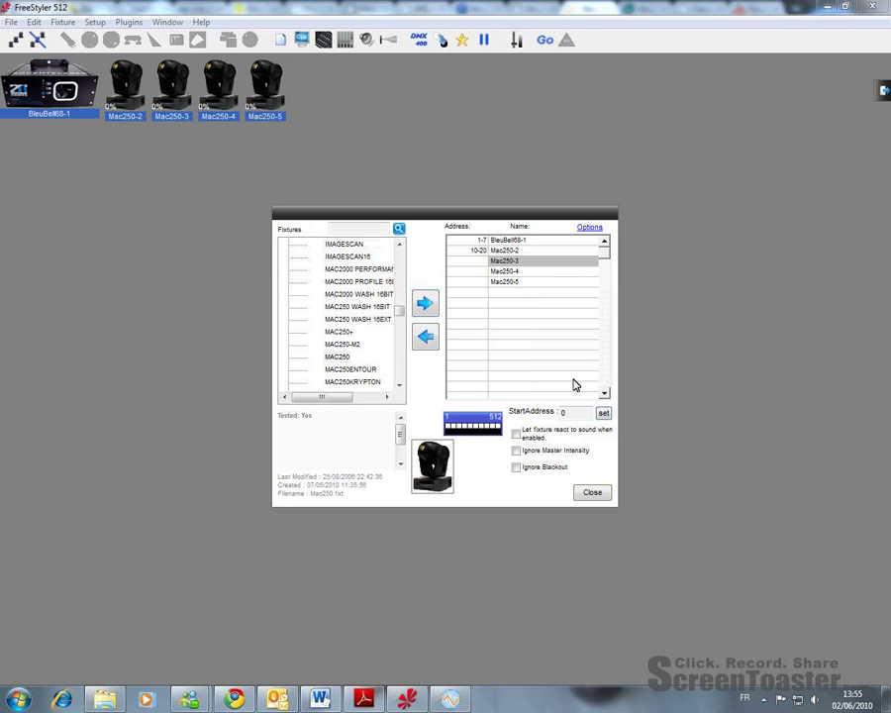
pyautogui.write('21')
pyautogui.click(603, 412)
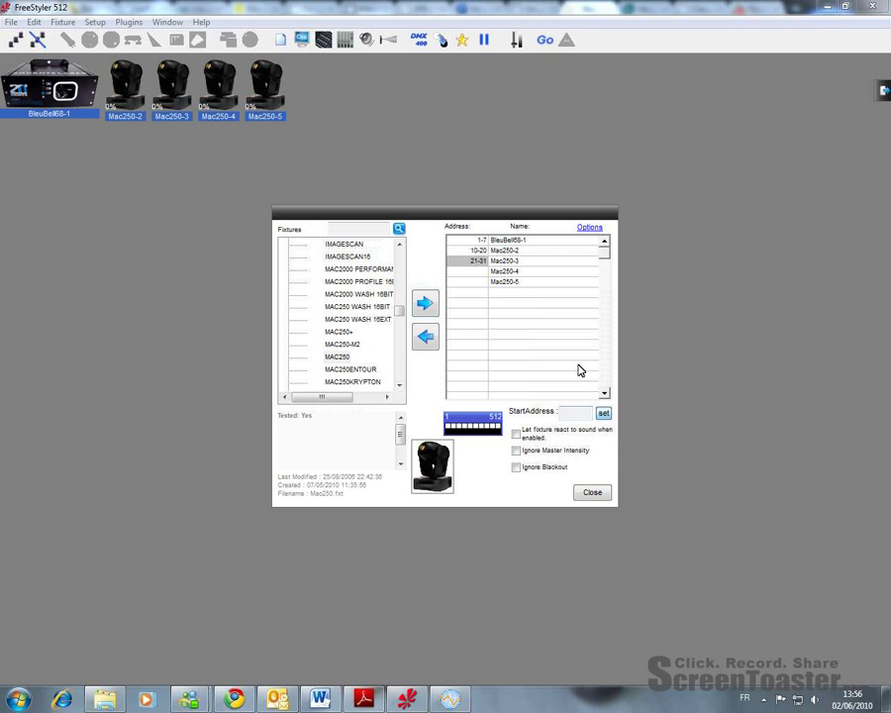
# Set the start address of Mac250-4 to 32 and of Mac250-5 to 43, and close the fixture setup
pyautogui.click(509, 272)
pyautogui.doubleClick(567, 411)
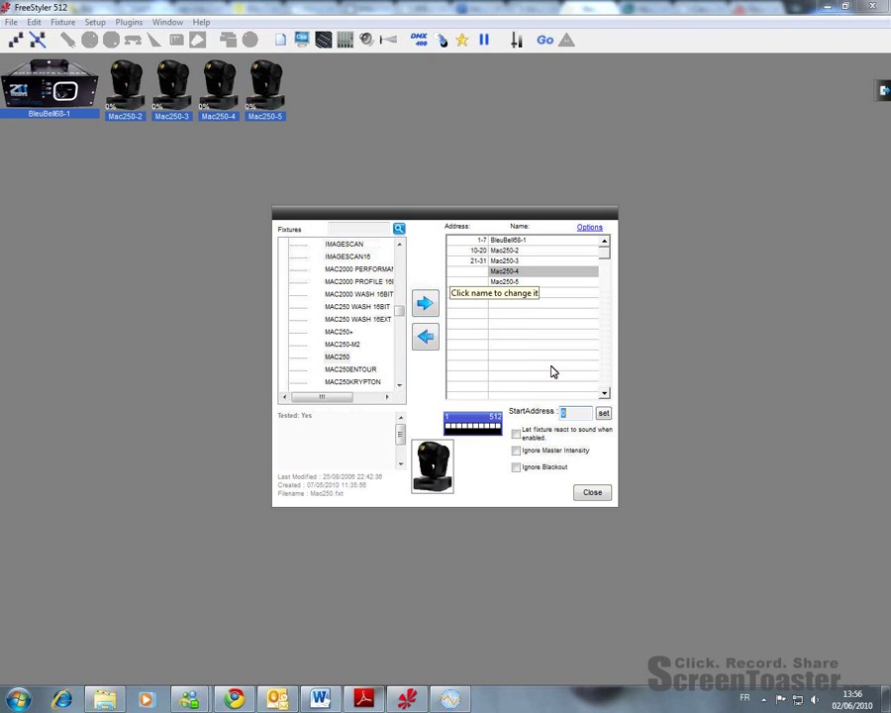
pyautogui.write('32')
pyautogui.press('Return')
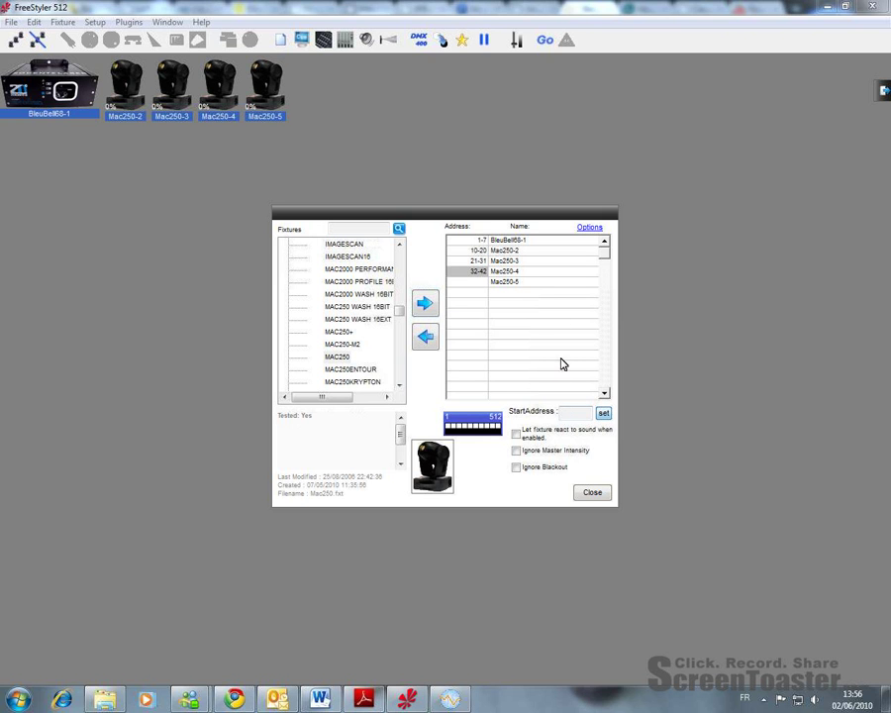
pyautogui.click(522, 284)
pyautogui.click(581, 410)
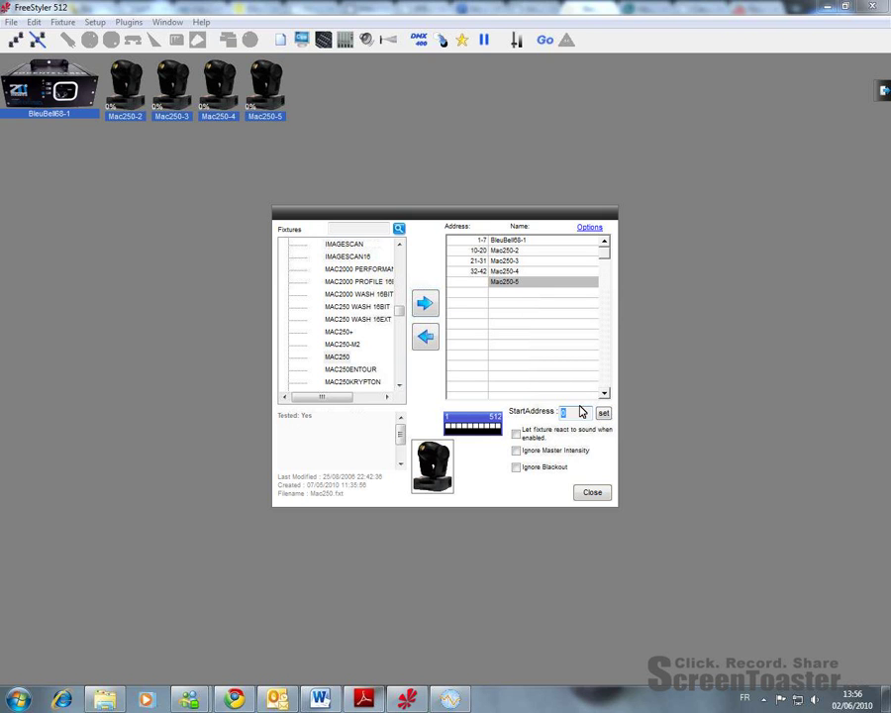
pyautogui.write('43')
pyautogui.click(602, 411)
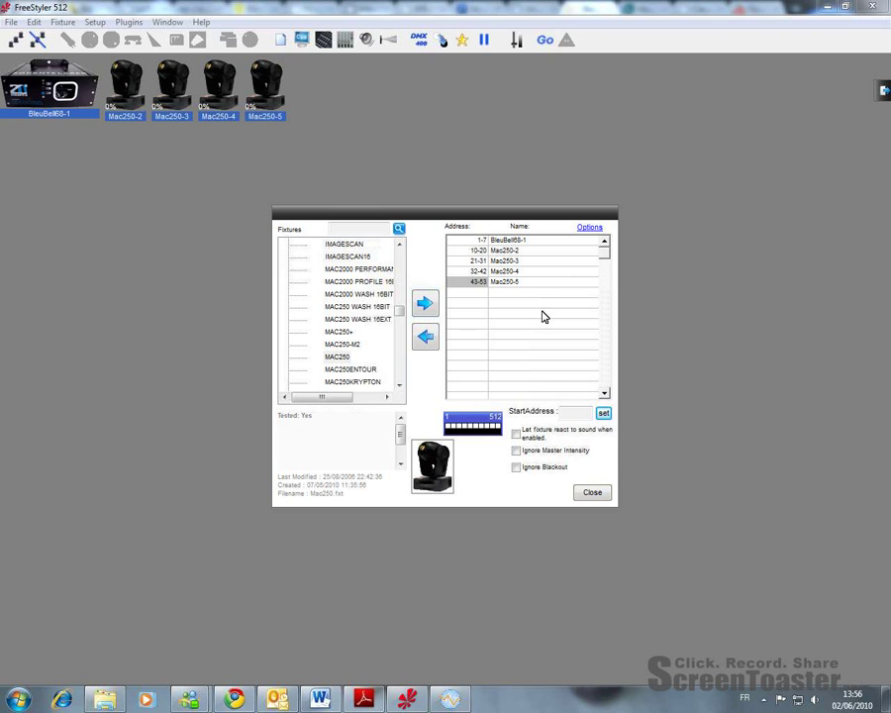
pyautogui.click(594, 501)
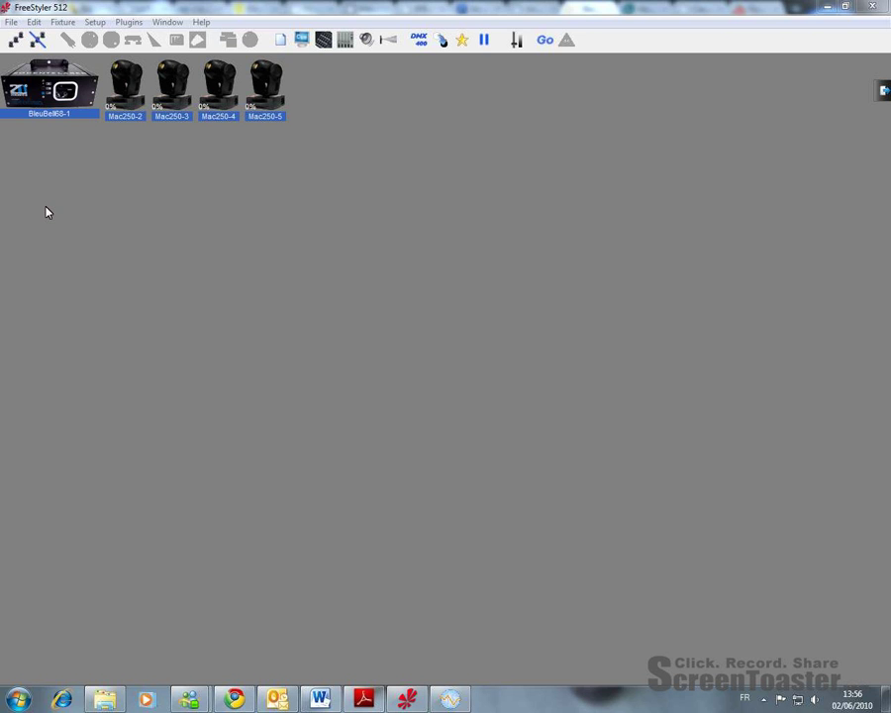
# Try selecting the laser and the MAC250 fixtures one by one and with a selection box, and clear each selection
pyautogui.click(51, 105)
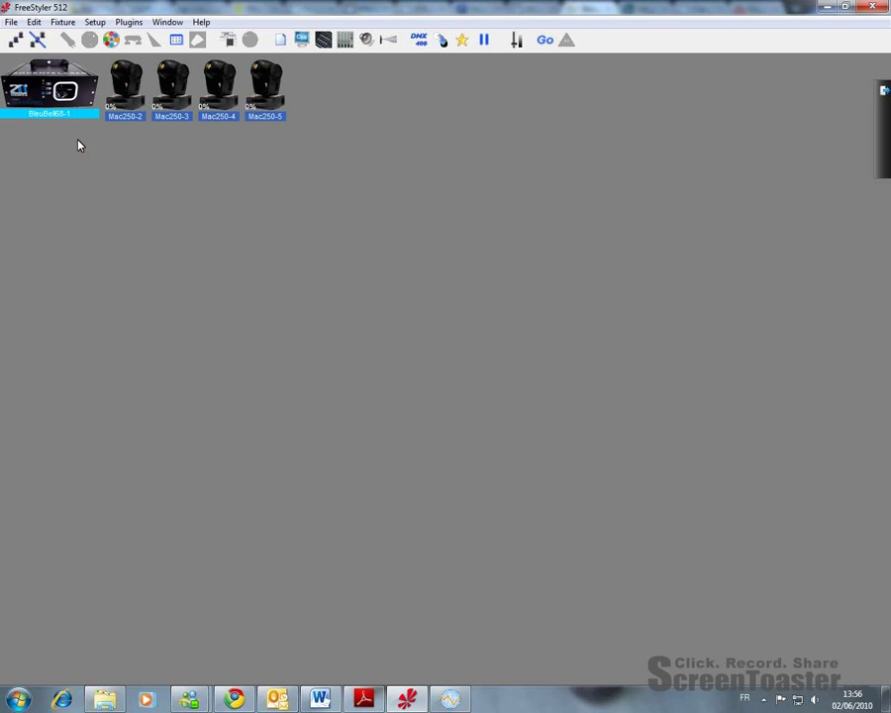
pyautogui.click(273, 93)
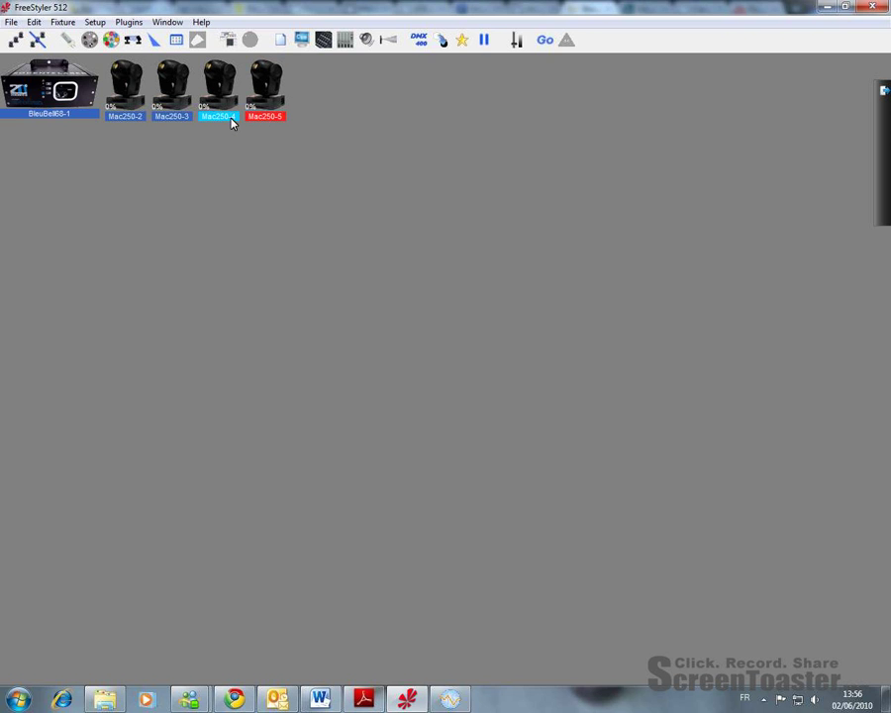
pyautogui.click(180, 107)
pyautogui.click(127, 101)
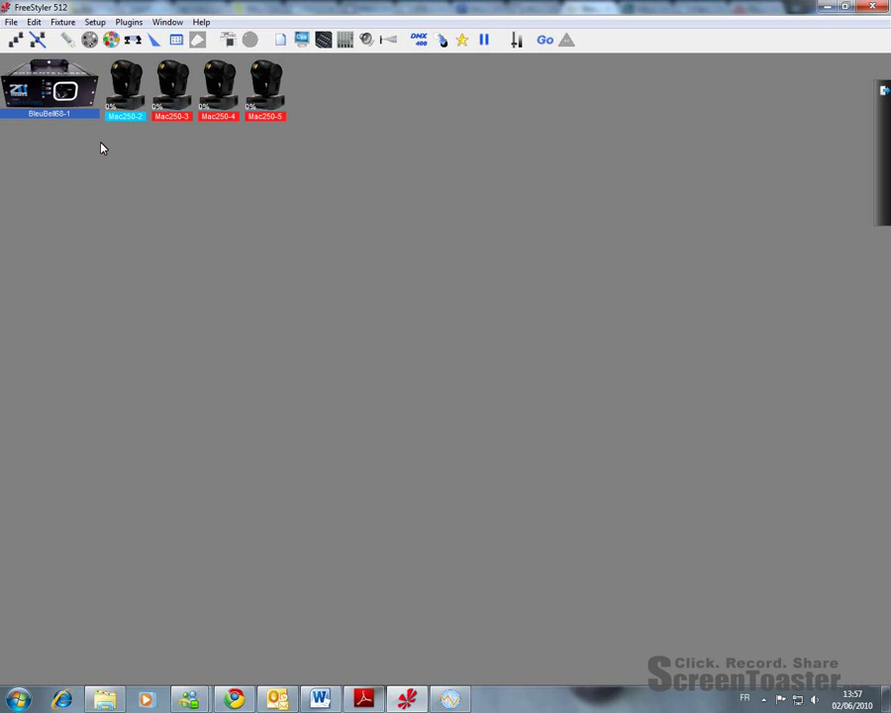
pyautogui.click(307, 153)
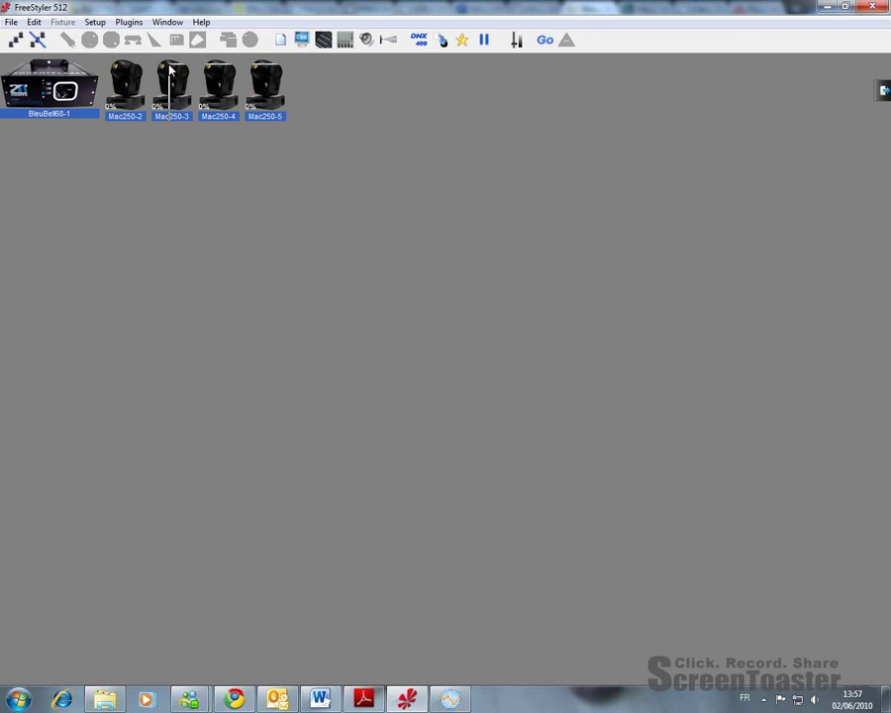
pyautogui.moveTo(158, 60); pyautogui.dragTo(161, 60)
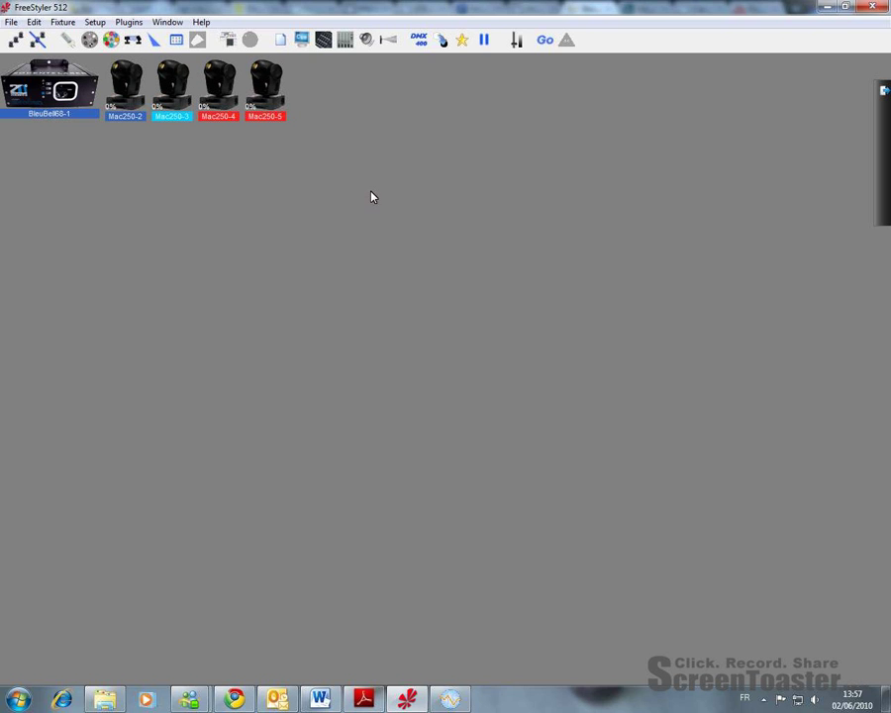
pyautogui.click(297, 179)
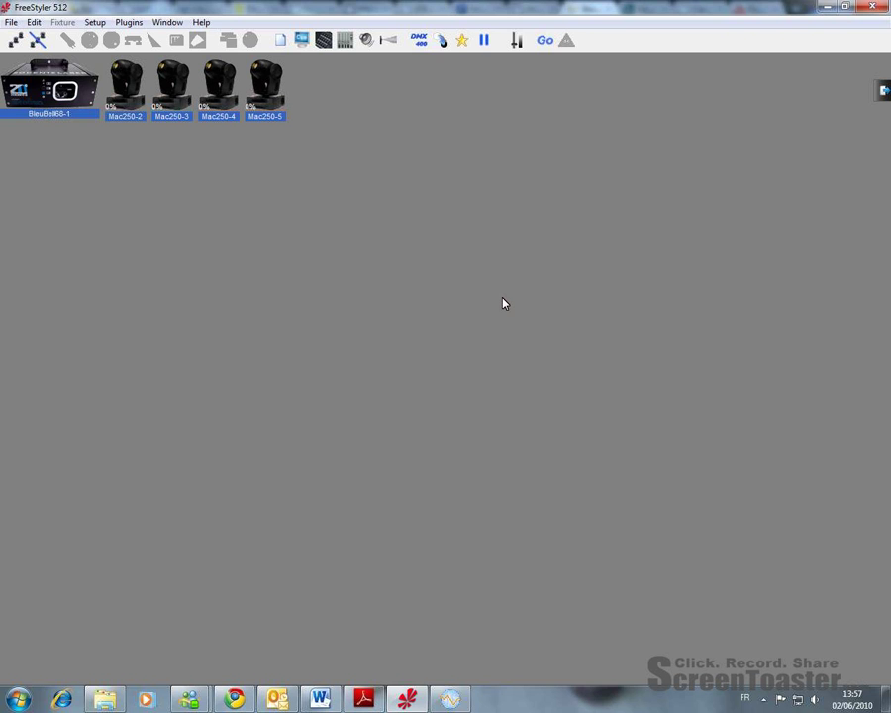
# Enable Move Fixtures and place Mac250-5 farther along the upper row and Mac250-4 in a lower row before it
pyautogui.click(35, 23)
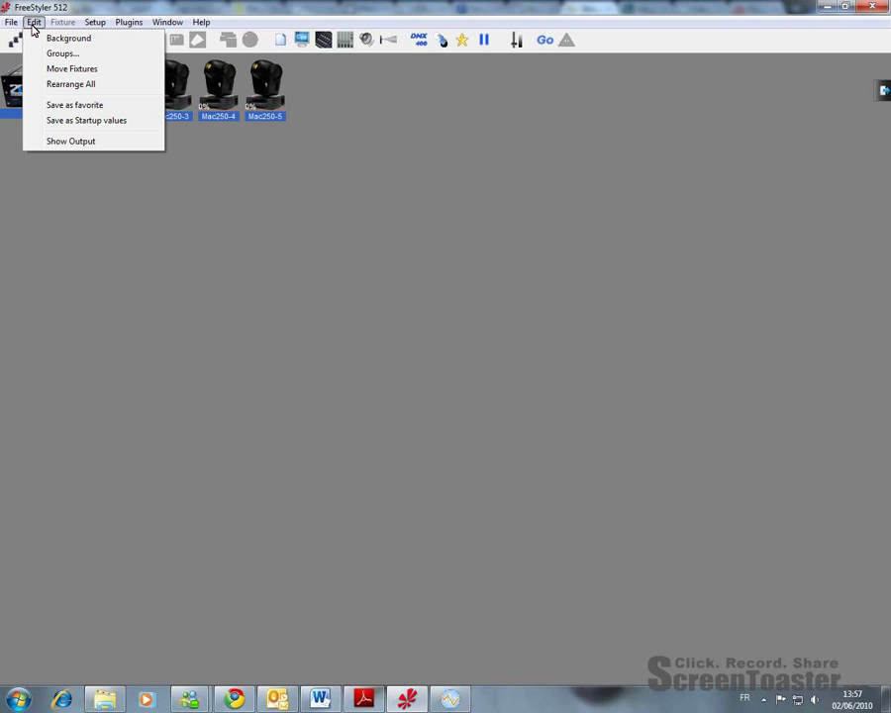
pyautogui.click(59, 69)
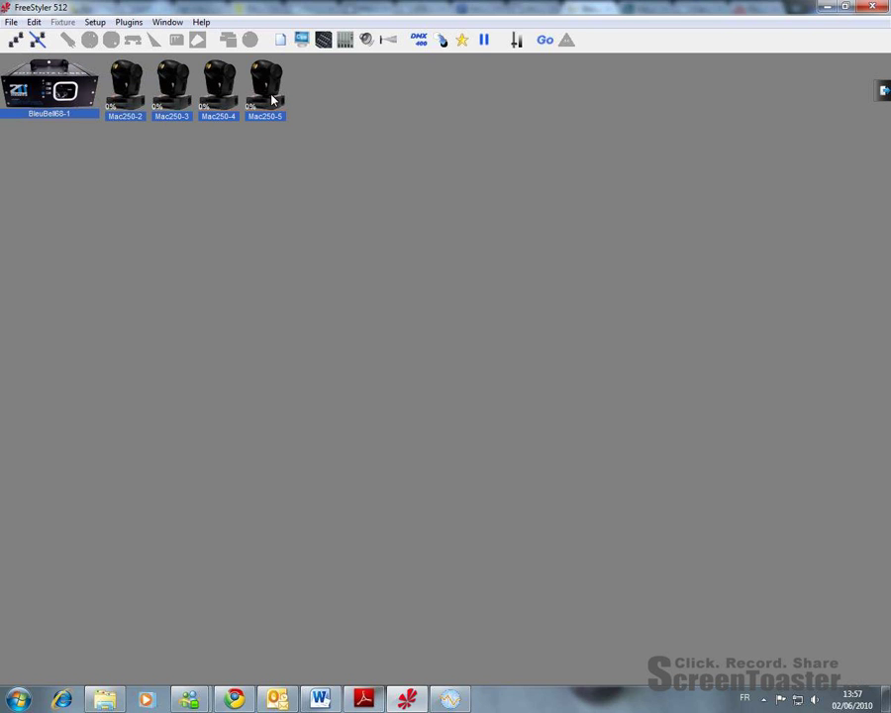
pyautogui.click(272, 97)
pyautogui.moveTo(272, 97); pyautogui.dragTo(517, 103)
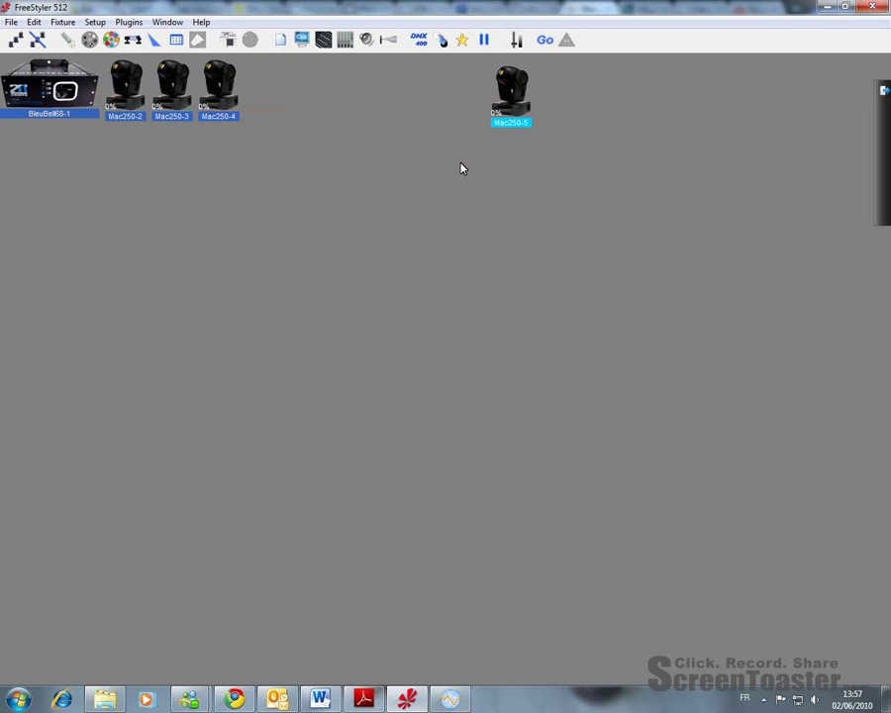
pyautogui.click(222, 102)
pyautogui.moveTo(221, 103); pyautogui.dragTo(396, 225)
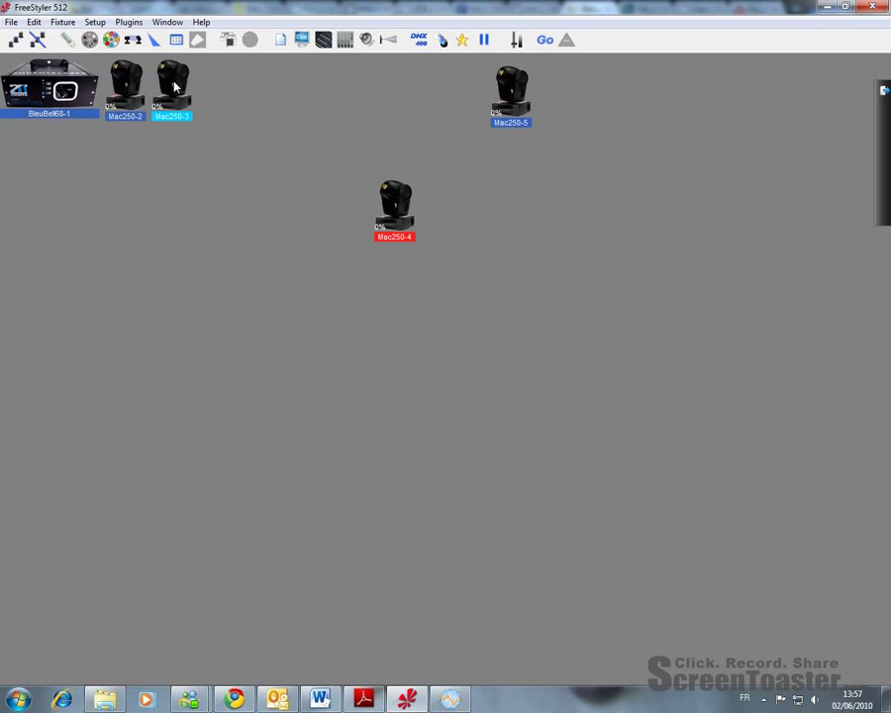
# Arrange Mac250-3 and the BleuBell68-1 laser in the upper row before Mac250-5, and Mac250-2 in the lower row beside Mac250-4
pyautogui.moveTo(175, 87); pyautogui.dragTo(219, 87)
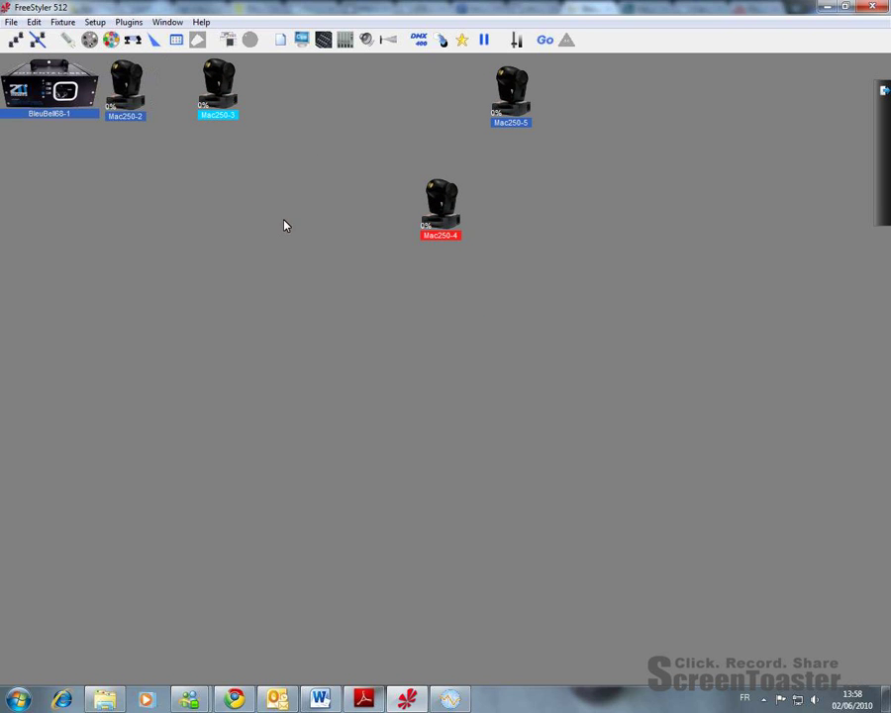
pyautogui.click(223, 176)
pyautogui.moveTo(138, 106); pyautogui.dragTo(148, 211)
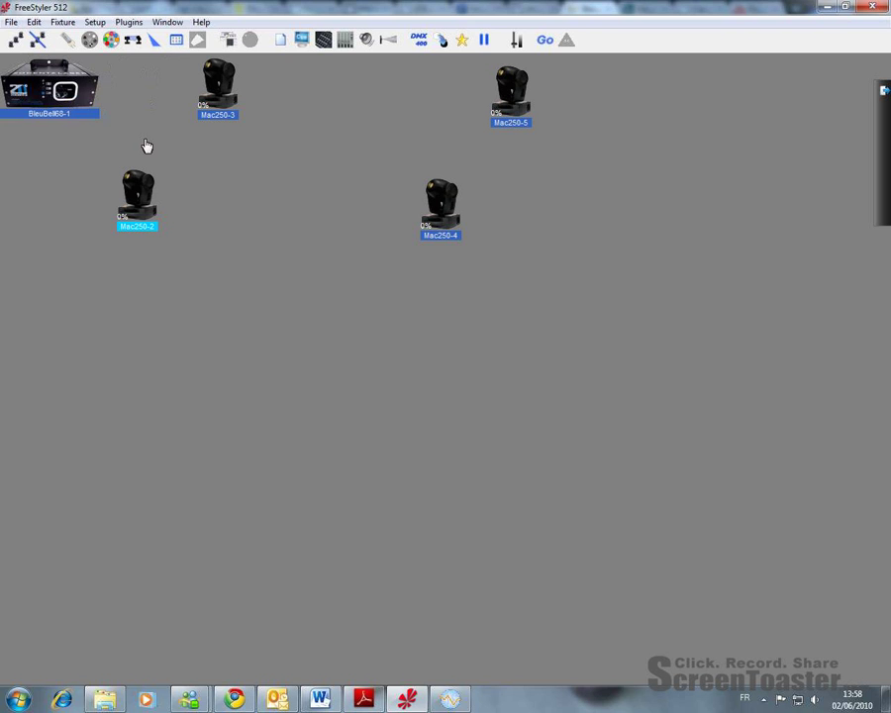
pyautogui.click(89, 111)
pyautogui.click(70, 165)
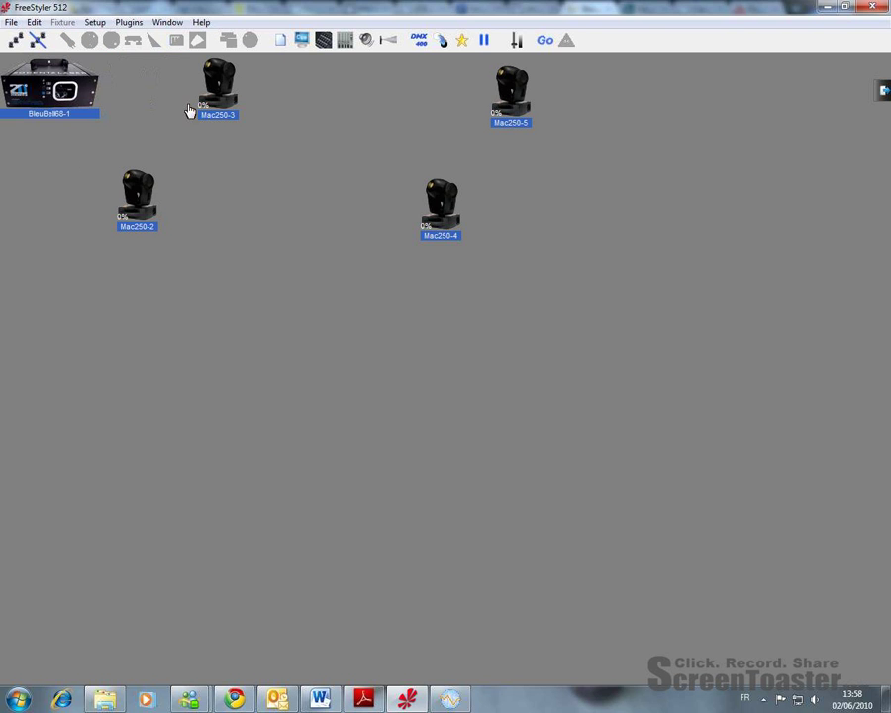
pyautogui.moveTo(79, 94); pyautogui.dragTo(379, 96)
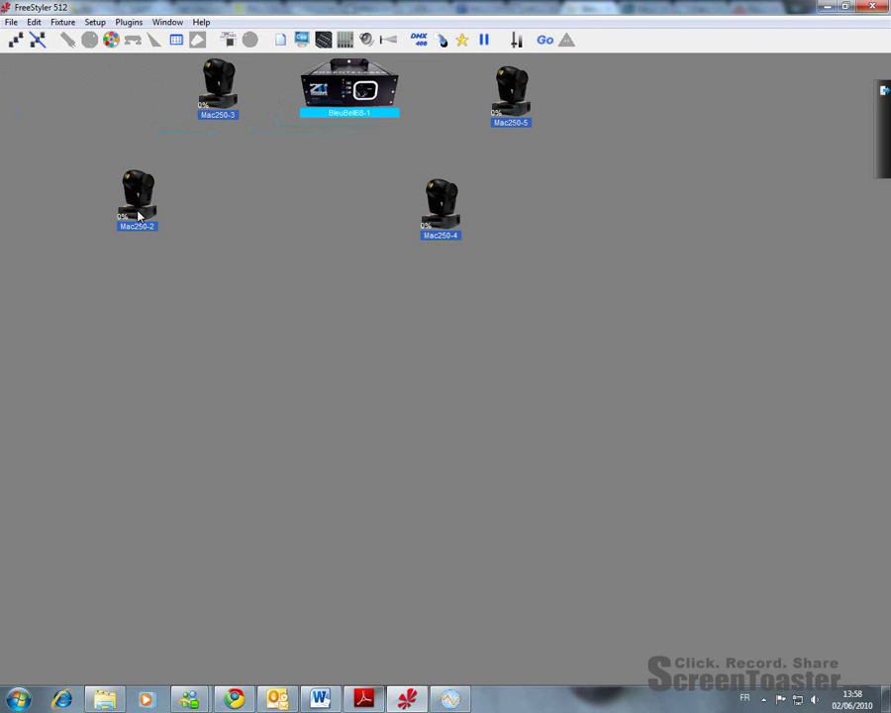
pyautogui.moveTo(132, 193); pyautogui.dragTo(265, 208)
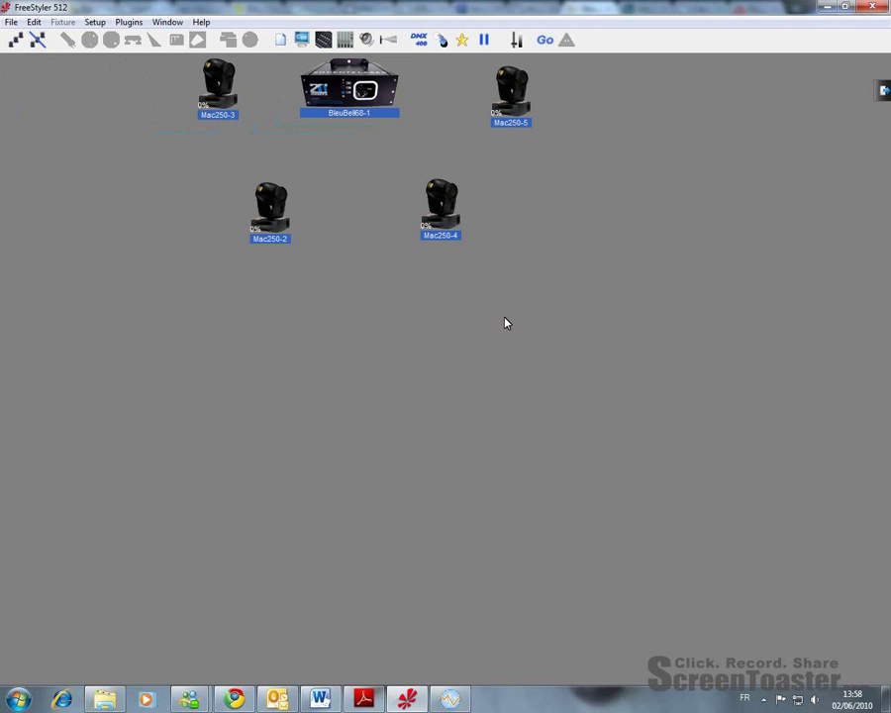
# Examine the channel sliders of Mac250-2 and Mac250-4 together, Mac250-4 alone, and the BleuBell68-1 laser
pyautogui.moveTo(504, 317); pyautogui.dragTo(241, 173)
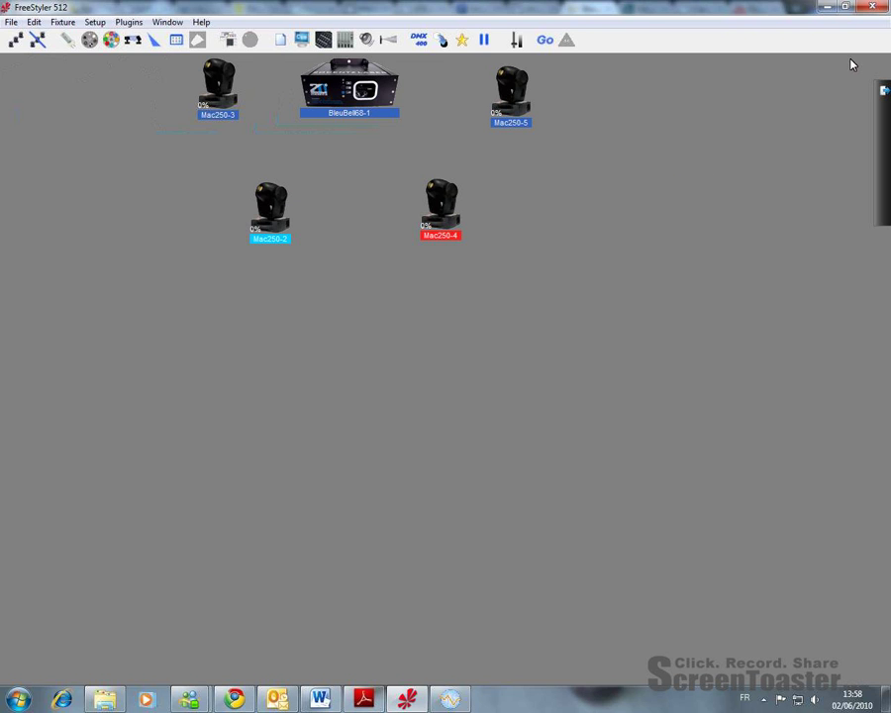
pyautogui.moveTo(879, 203)
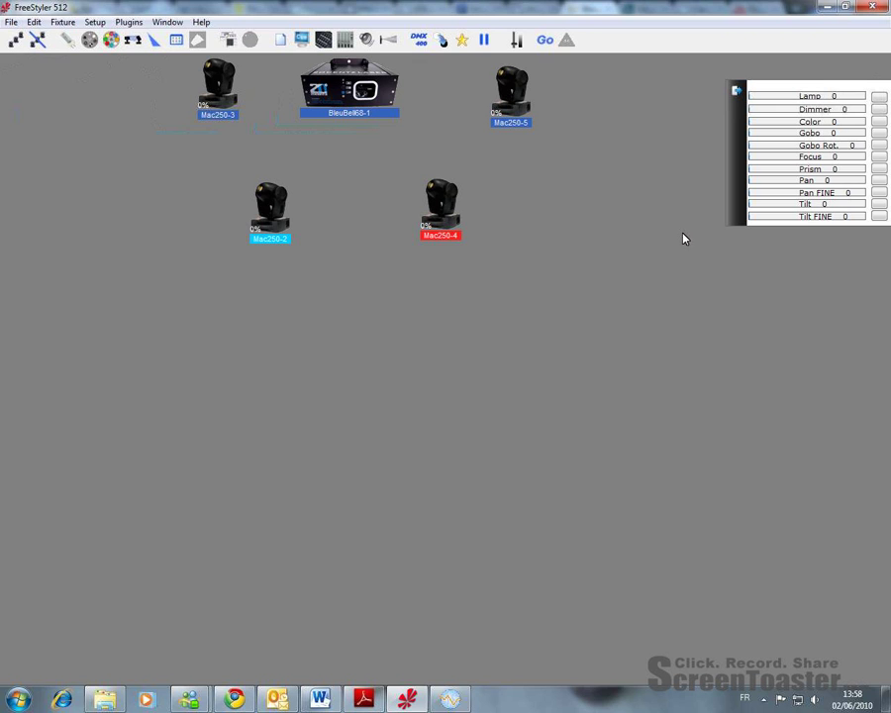
pyautogui.click(528, 184)
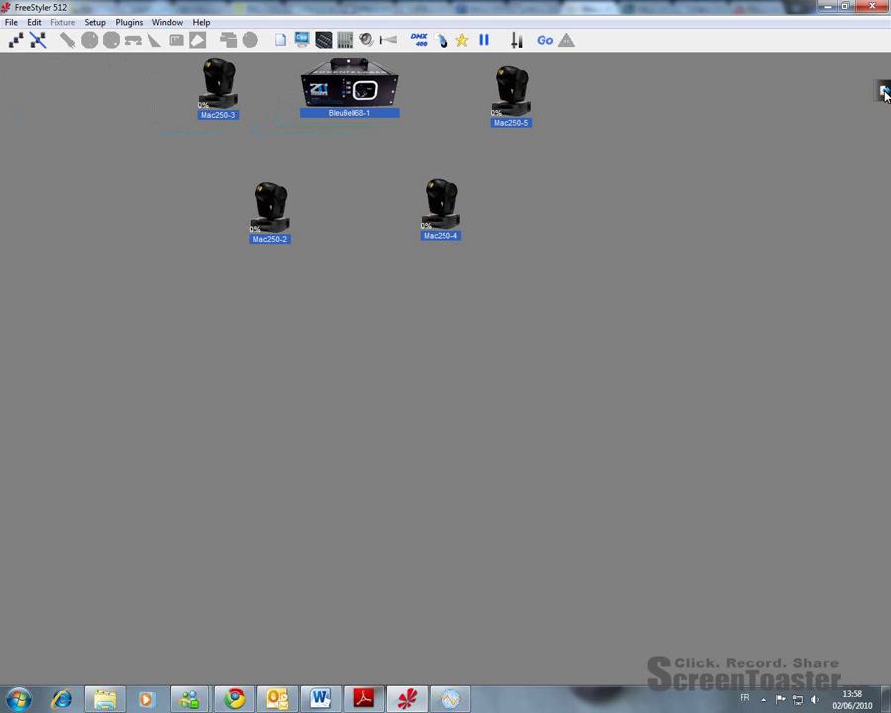
pyautogui.click(443, 206)
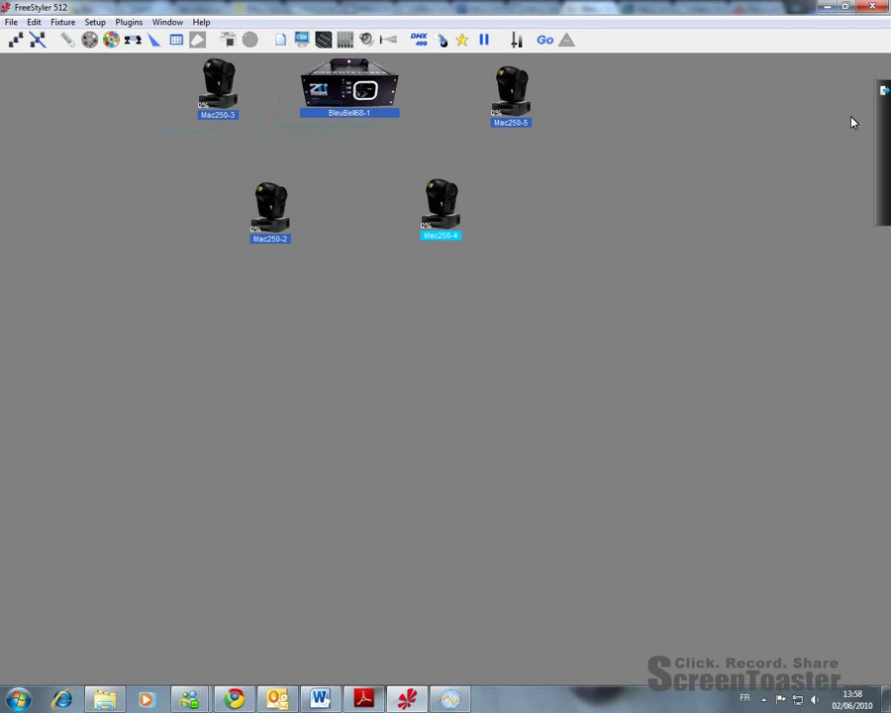
pyautogui.moveTo(885, 123)
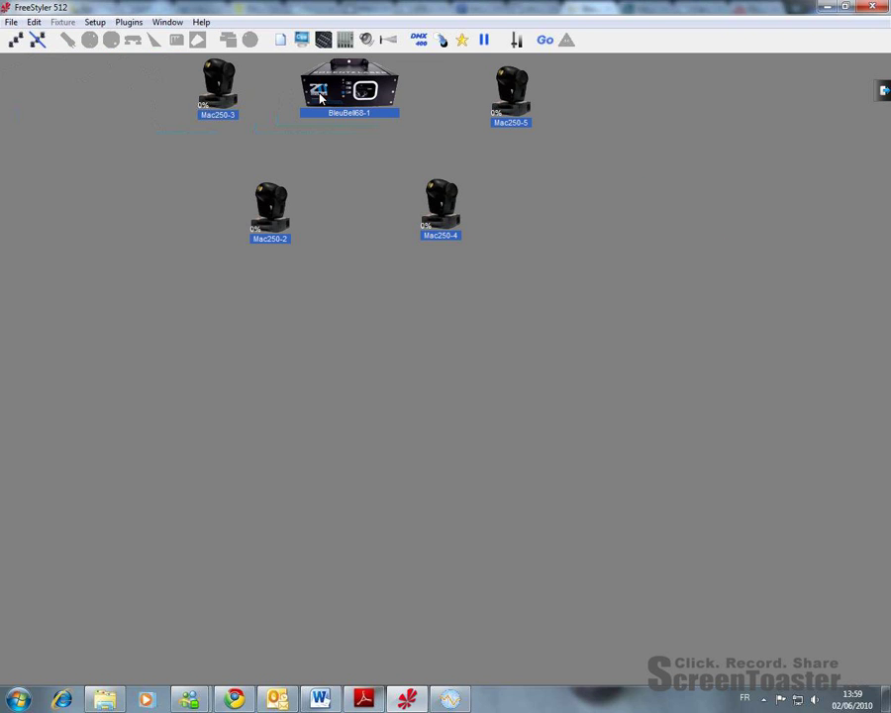
pyautogui.click(354, 87)
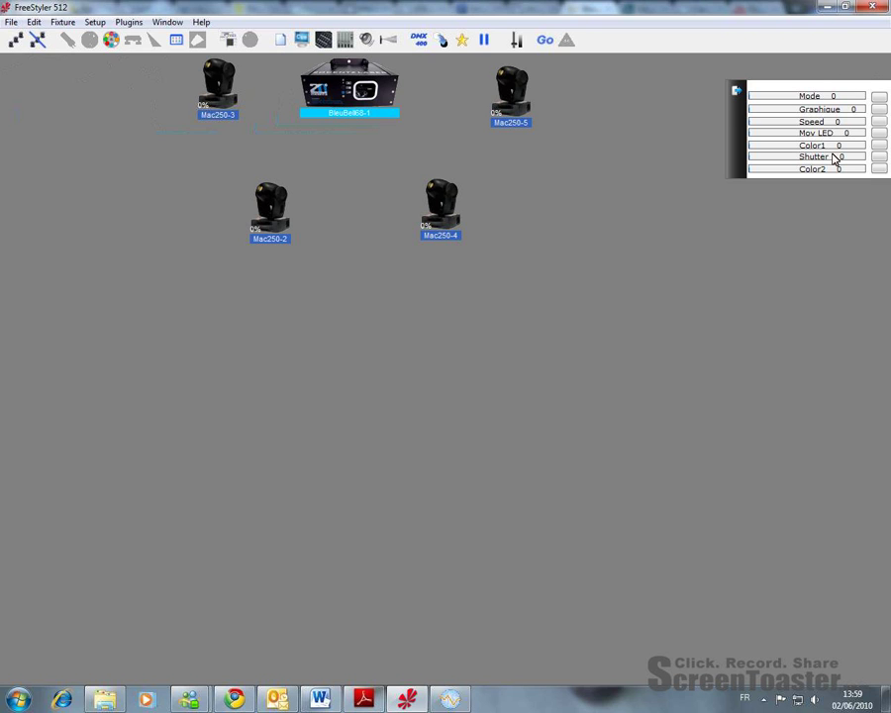
pyautogui.click(519, 168)
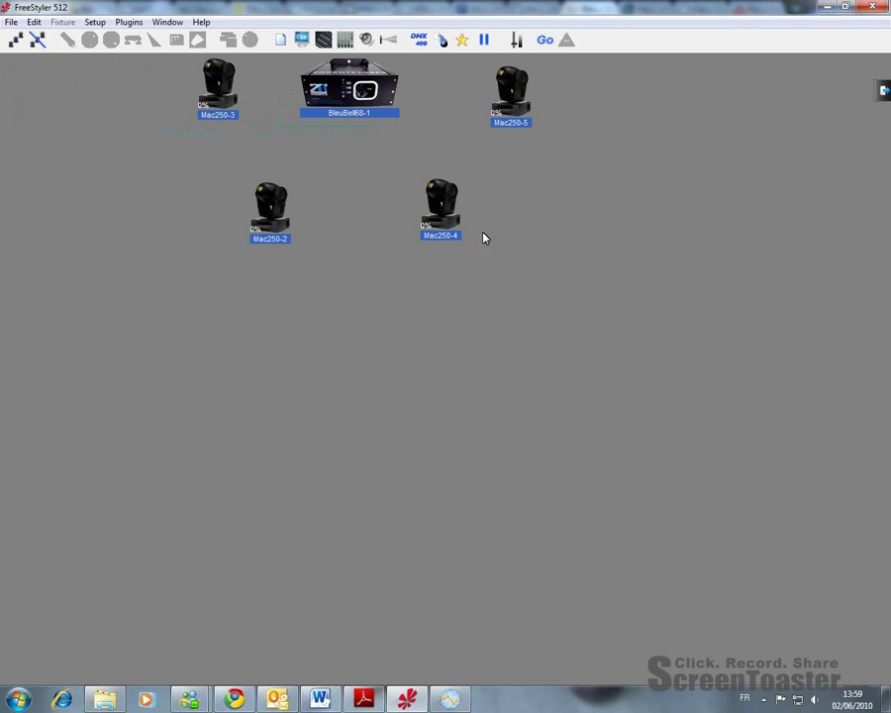
# Select Mac250-4 and Mac250-2 and open all of their control windows at once
pyautogui.click(440, 212)
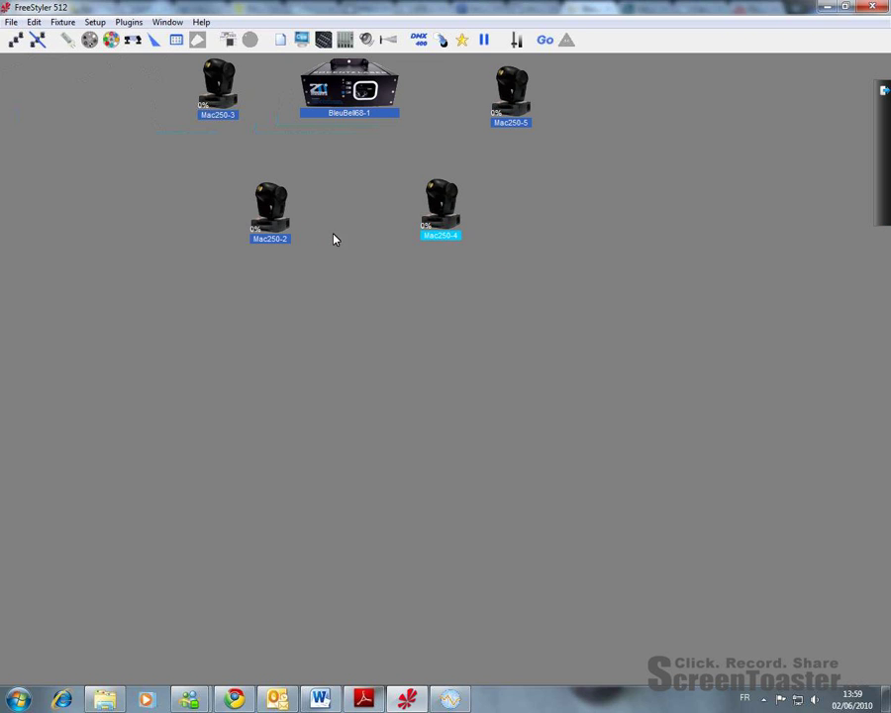
pyautogui.click(266, 206)
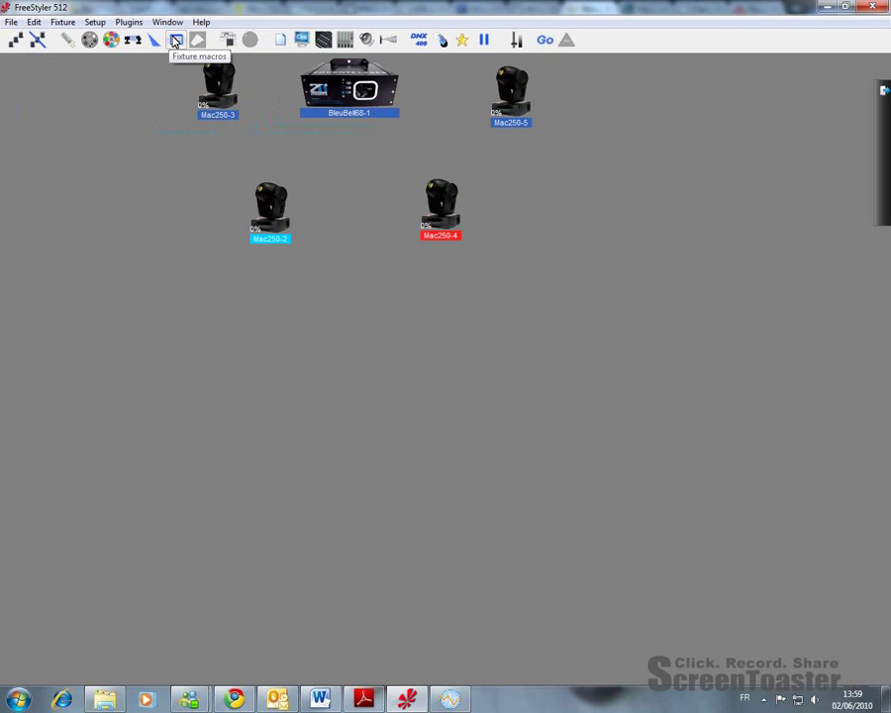
pyautogui.click(227, 41)
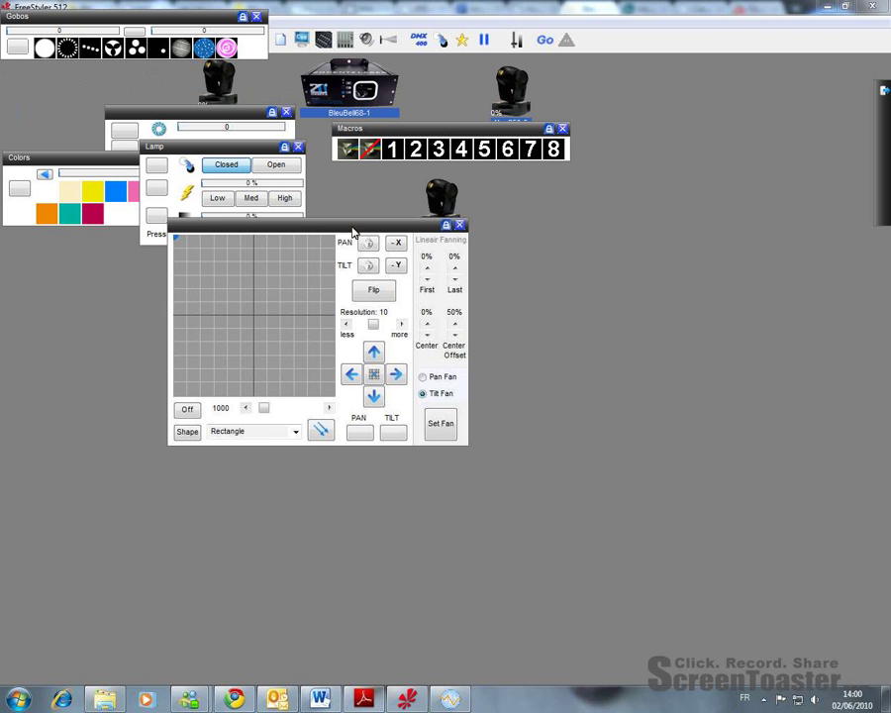
# Spread out the pan/tilt, Lamp, Colors, Macros, Gobos and focus/prism windows without overlaps, and set the lamp to Closed
pyautogui.moveTo(353, 228); pyautogui.dragTo(469, 331)
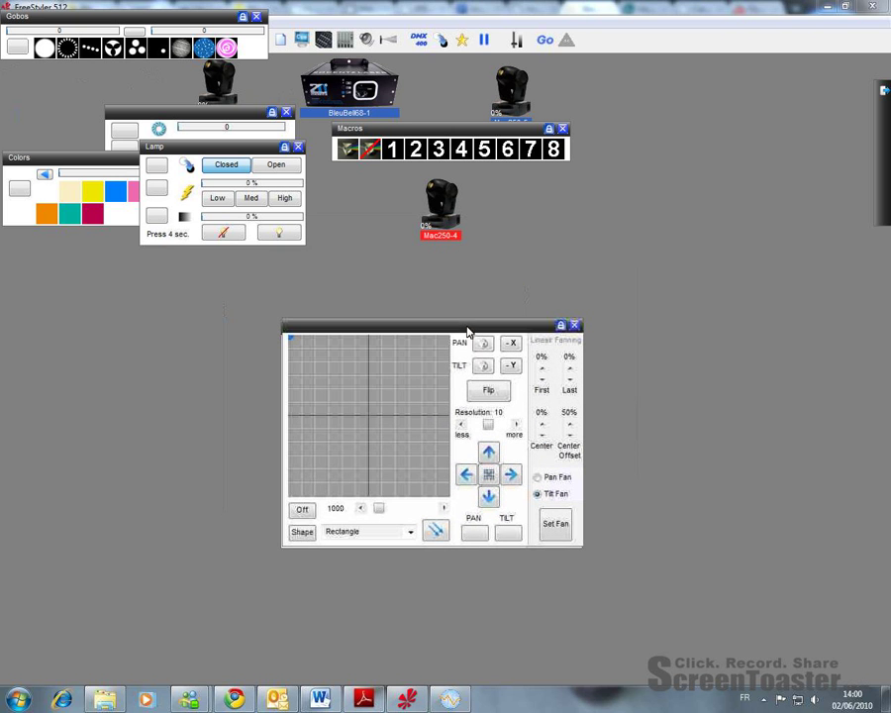
pyautogui.moveTo(262, 156); pyautogui.dragTo(228, 294)
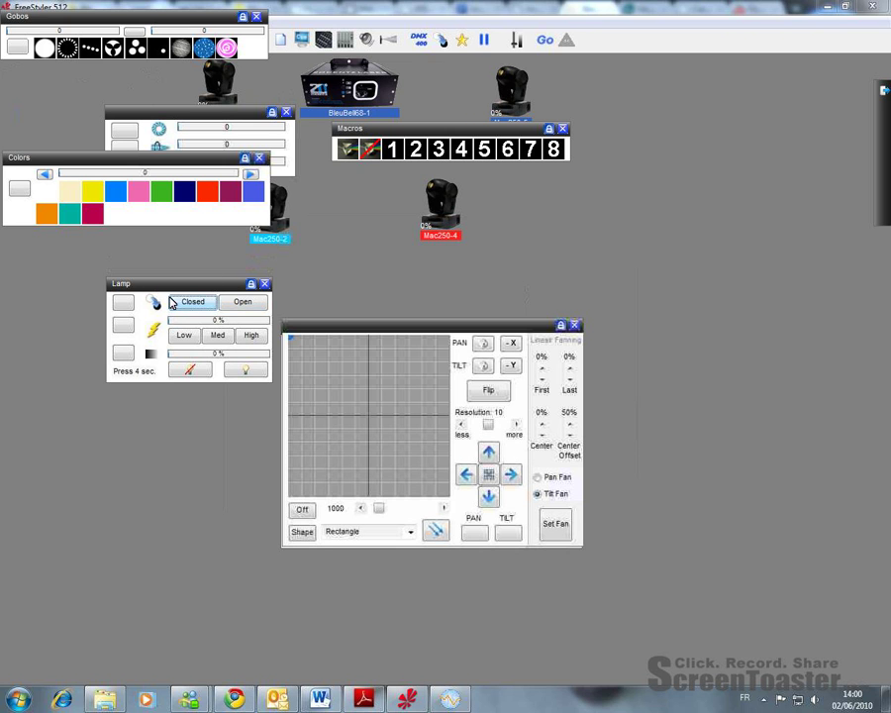
pyautogui.click(188, 301)
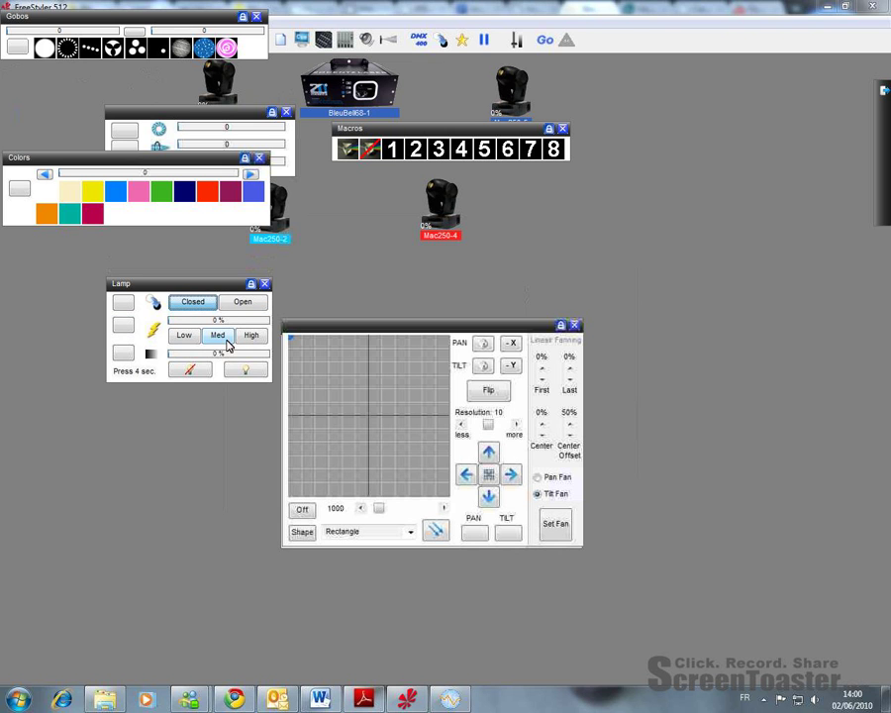
pyautogui.moveTo(132, 166); pyautogui.dragTo(441, 250)
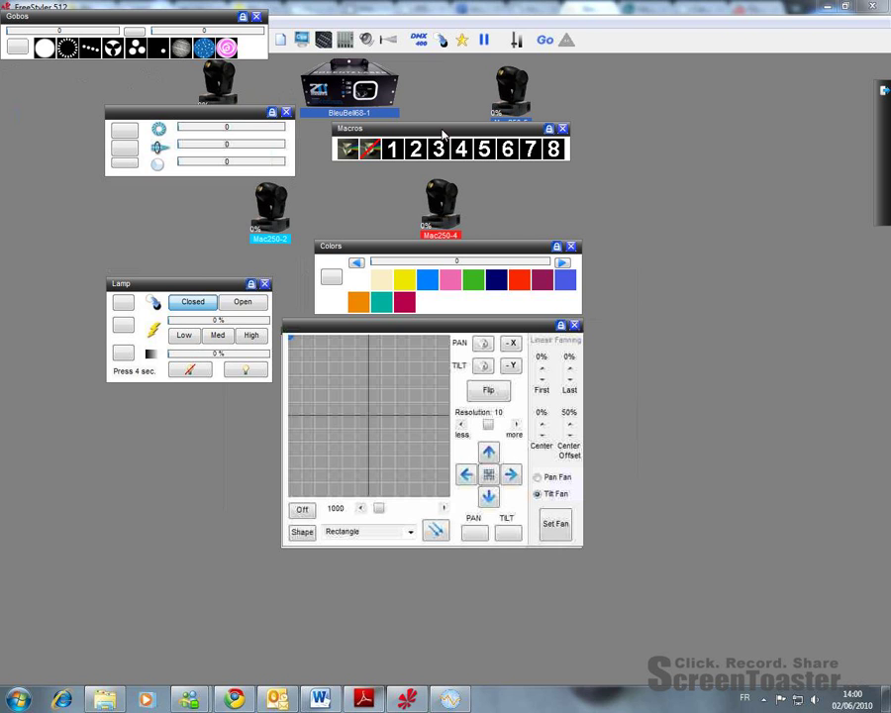
pyautogui.moveTo(442, 132); pyautogui.dragTo(657, 72)
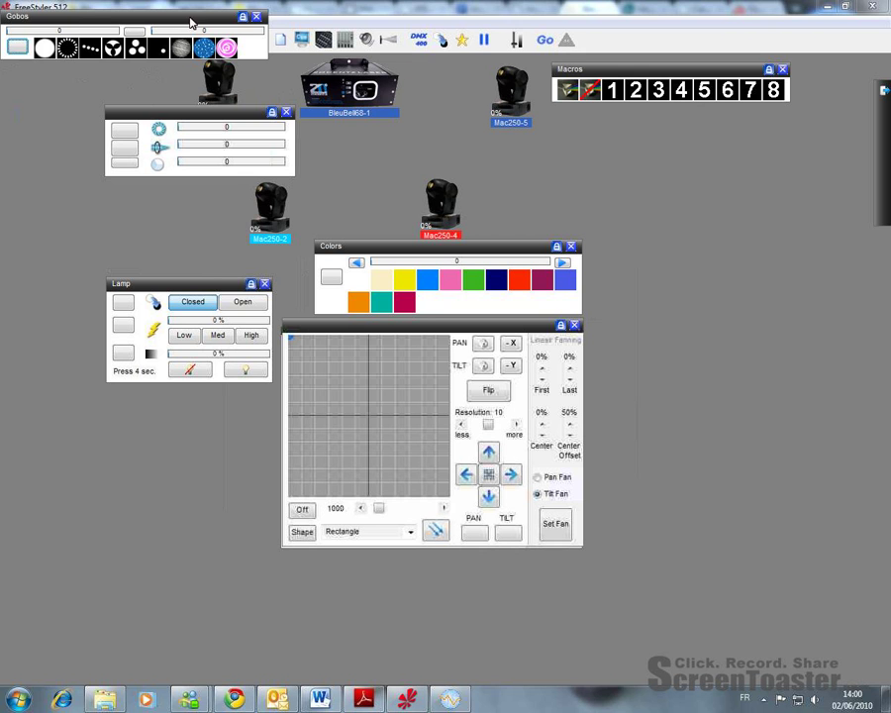
pyautogui.moveTo(193, 24); pyautogui.dragTo(698, 182)
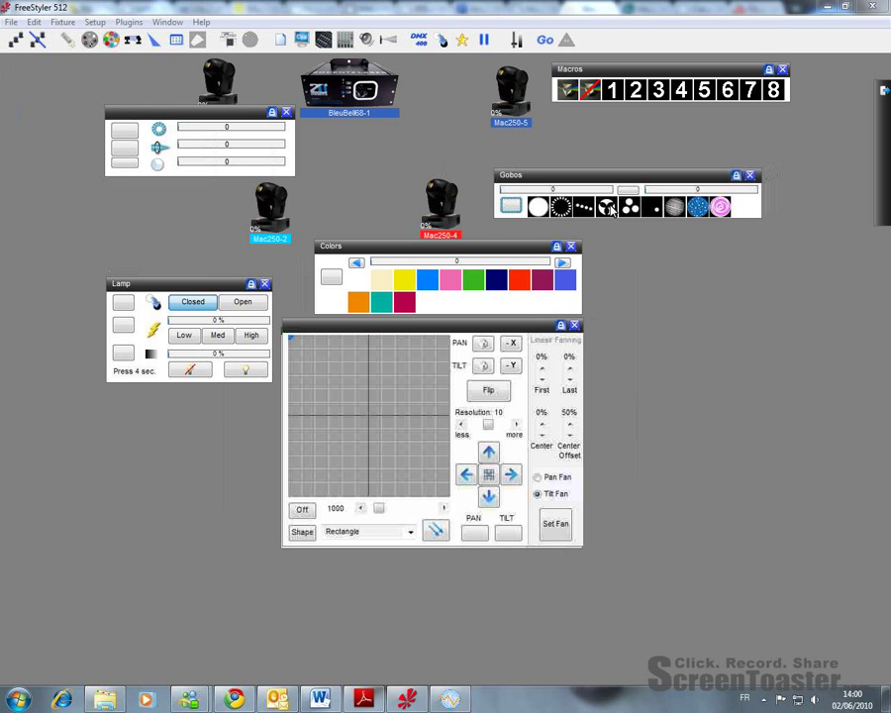
pyautogui.moveTo(219, 118); pyautogui.dragTo(169, 142)
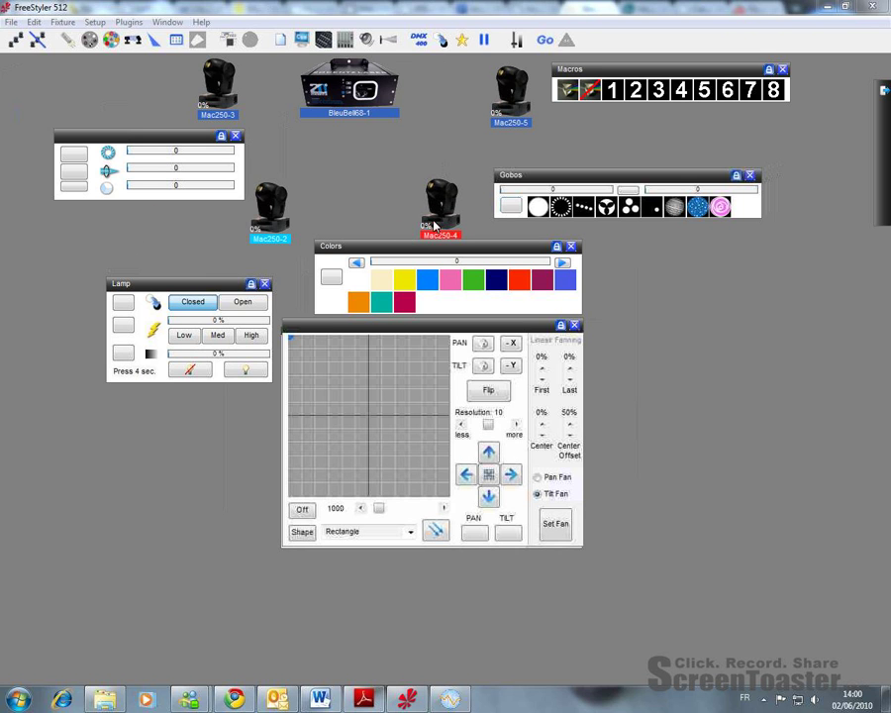
# Apply the dotted-ring gobo at value 15 and the blue colour at value 36 to the selected MAC250 fixtures, and clear the selection
pyautogui.click(536, 205)
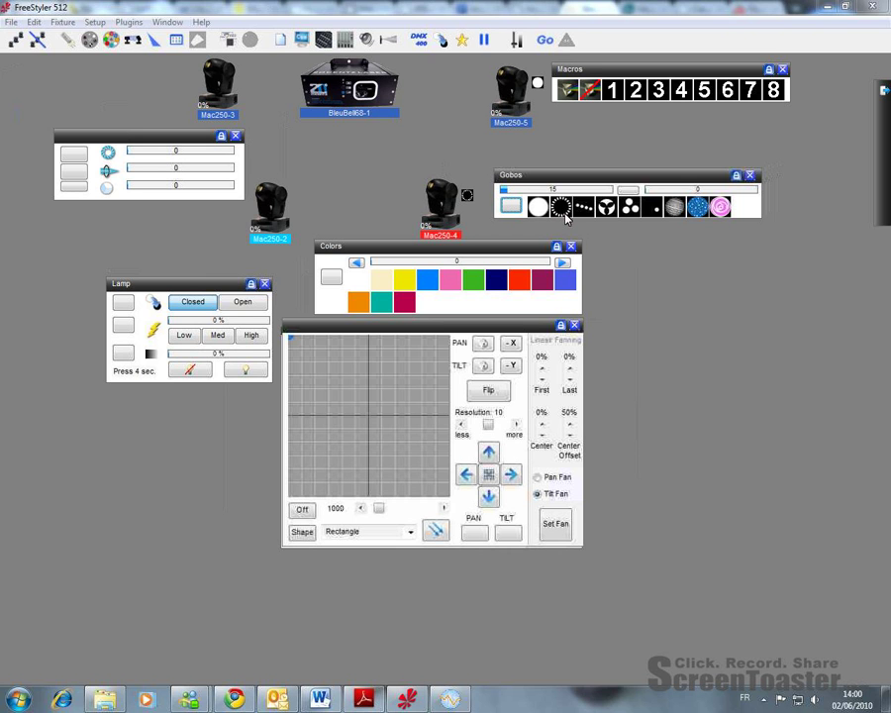
pyautogui.click(424, 288)
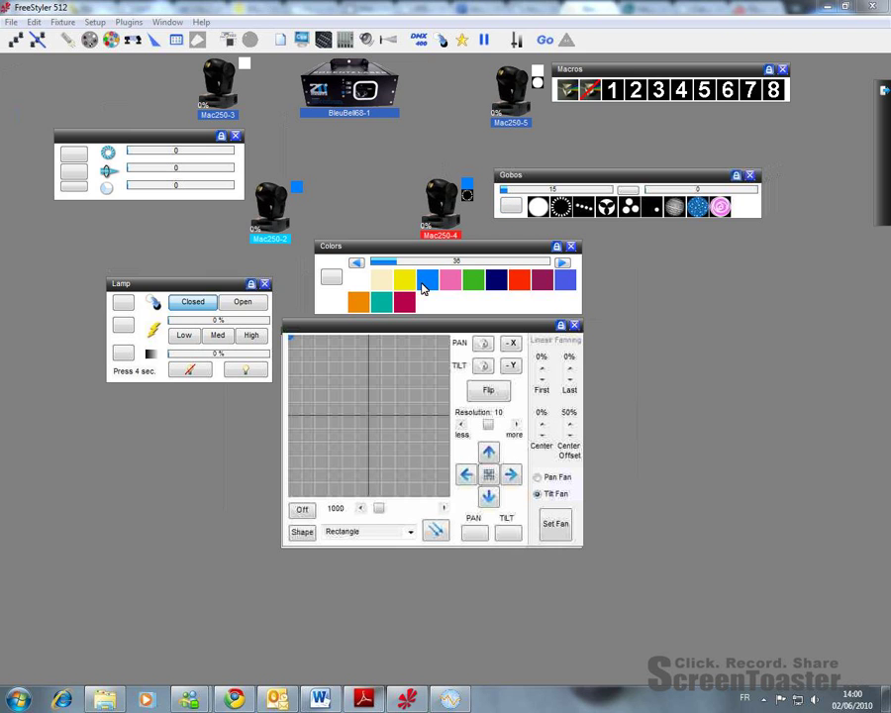
pyautogui.click(360, 185)
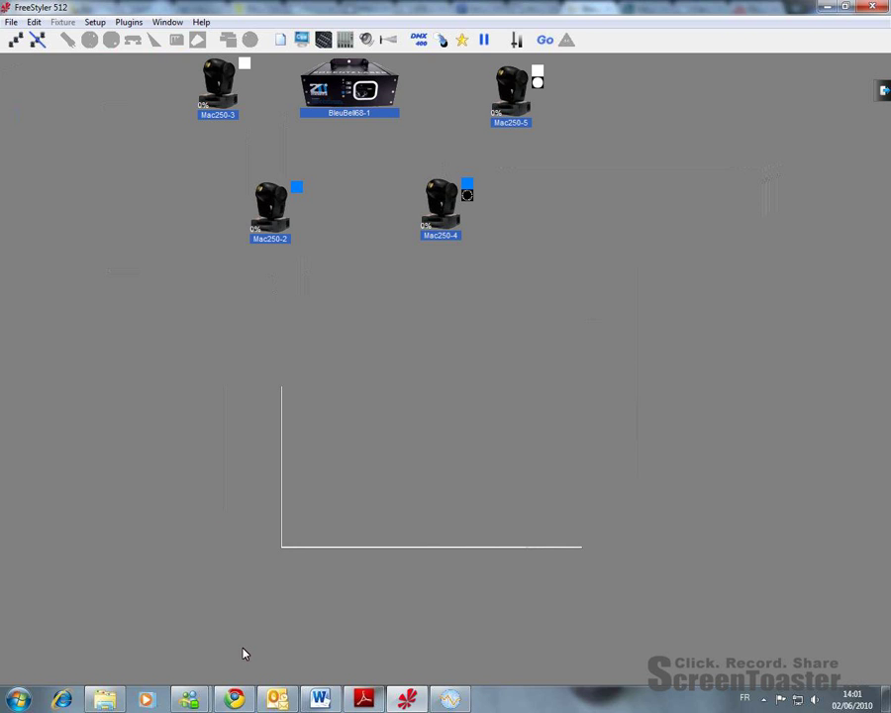
pyautogui.click(235, 696)
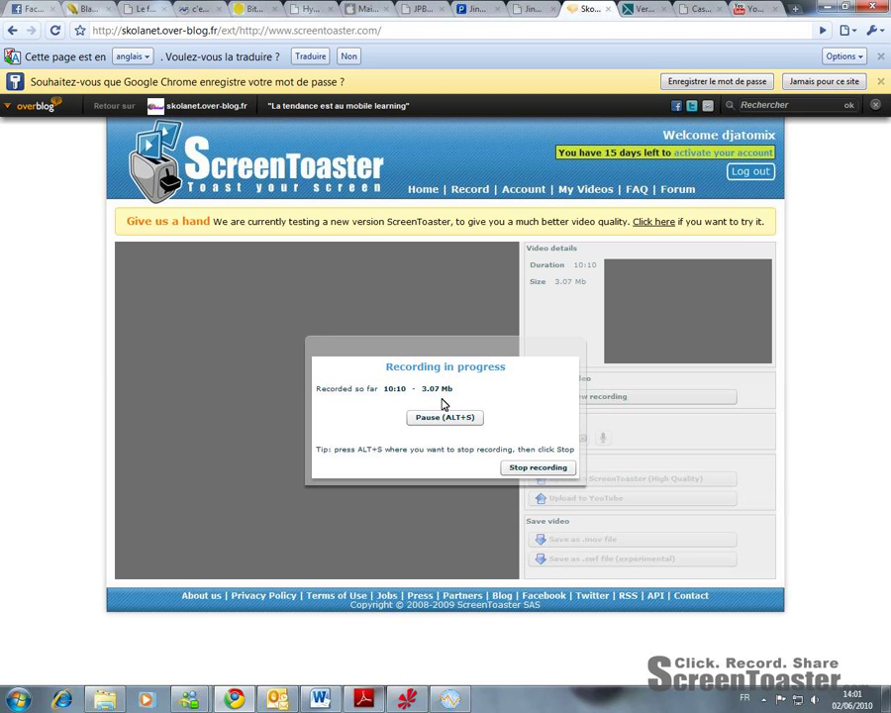